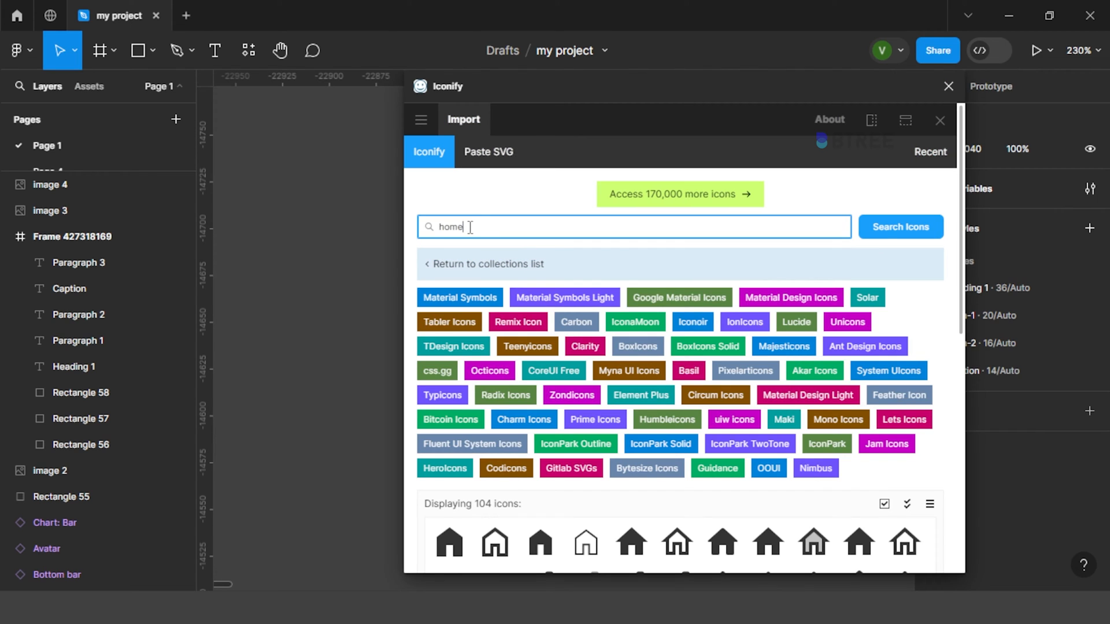
Replace the icon search term with "settings" in the Iconify plugin.
drag(470, 228, 440, 231)
key(BackSpace)
text(settings)
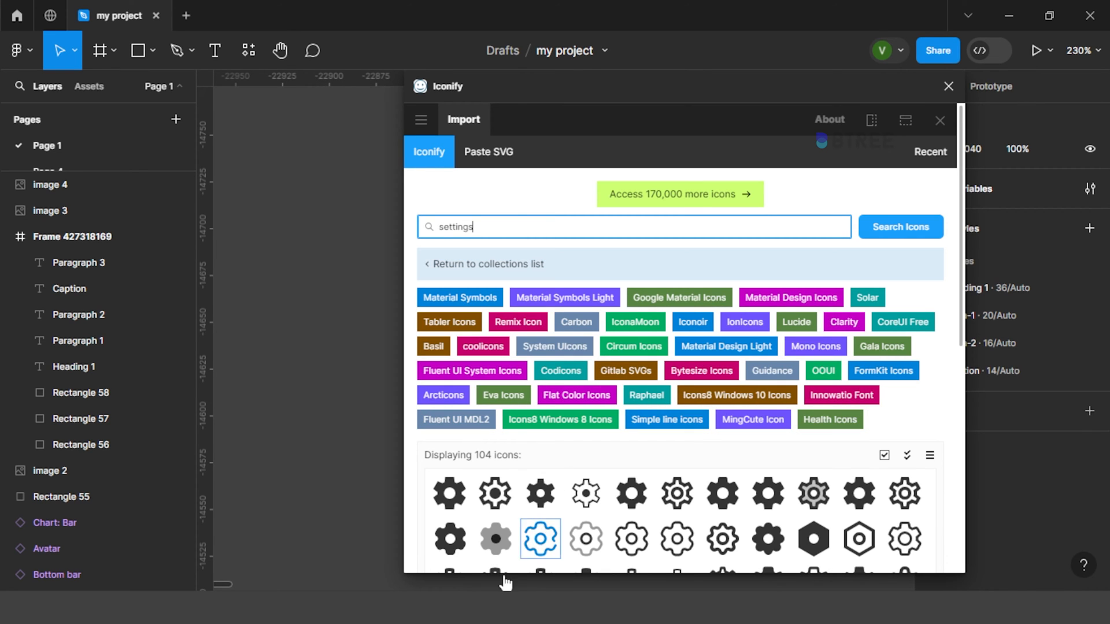
Place the solar:settings-broken outline gear icon from the search results onto the empty canvas.
scroll(532, 460, down, 7)
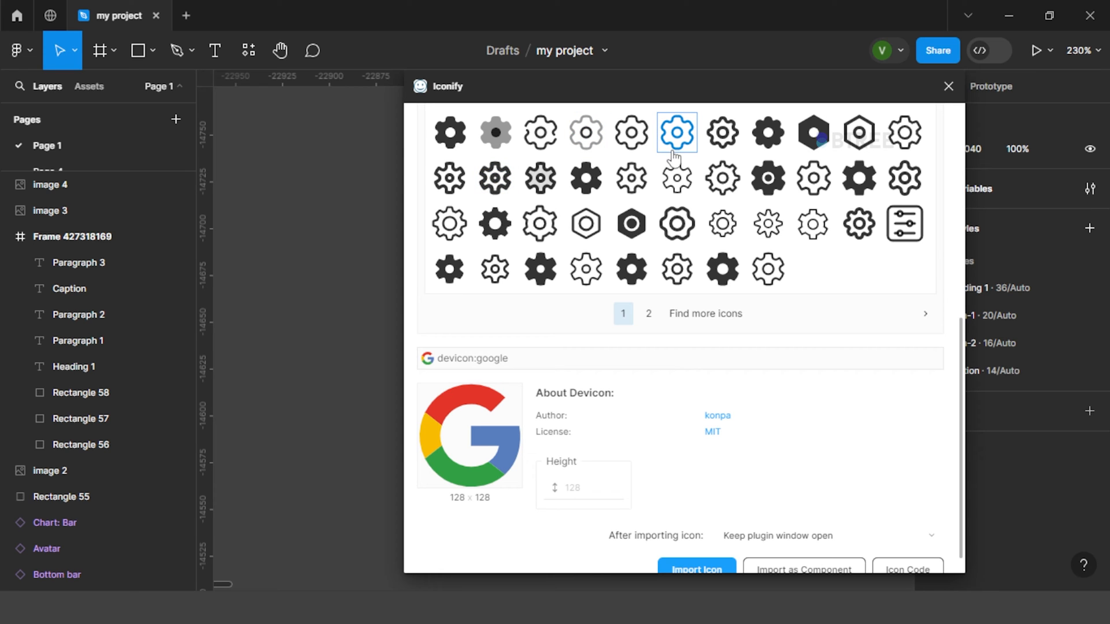
scroll(495, 227, up, 8)
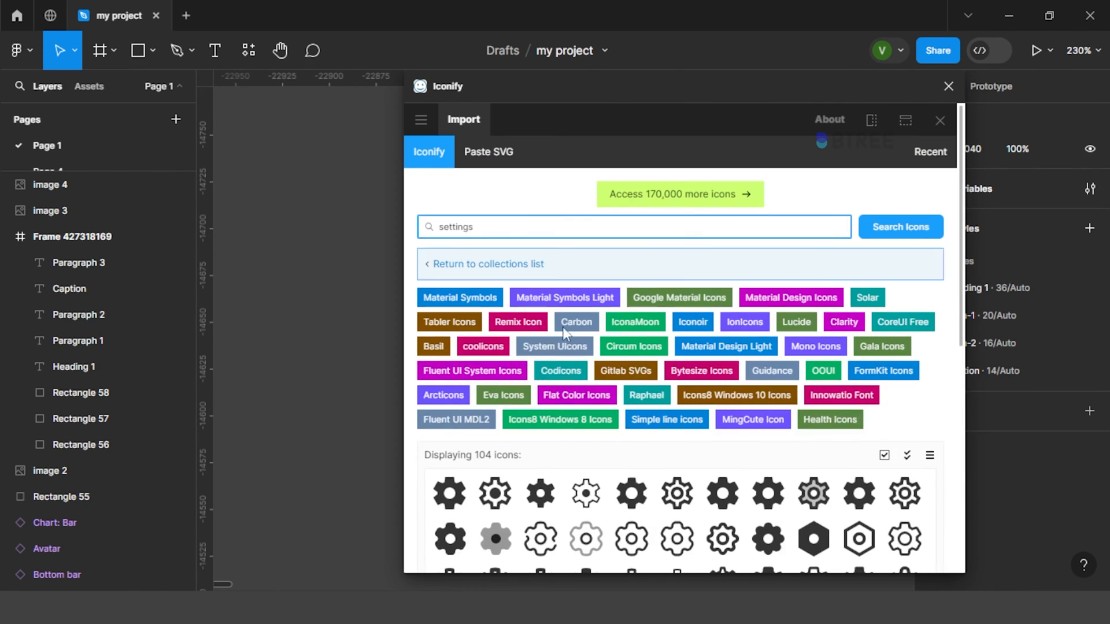
scroll(842, 425, down, 7)
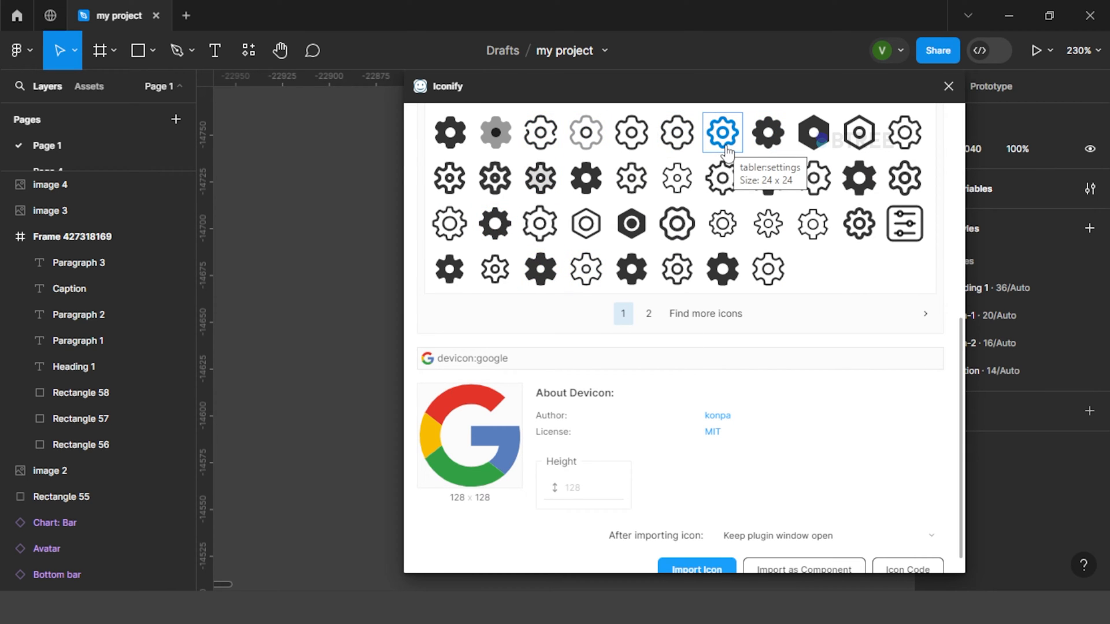
drag(536, 138, 315, 187)
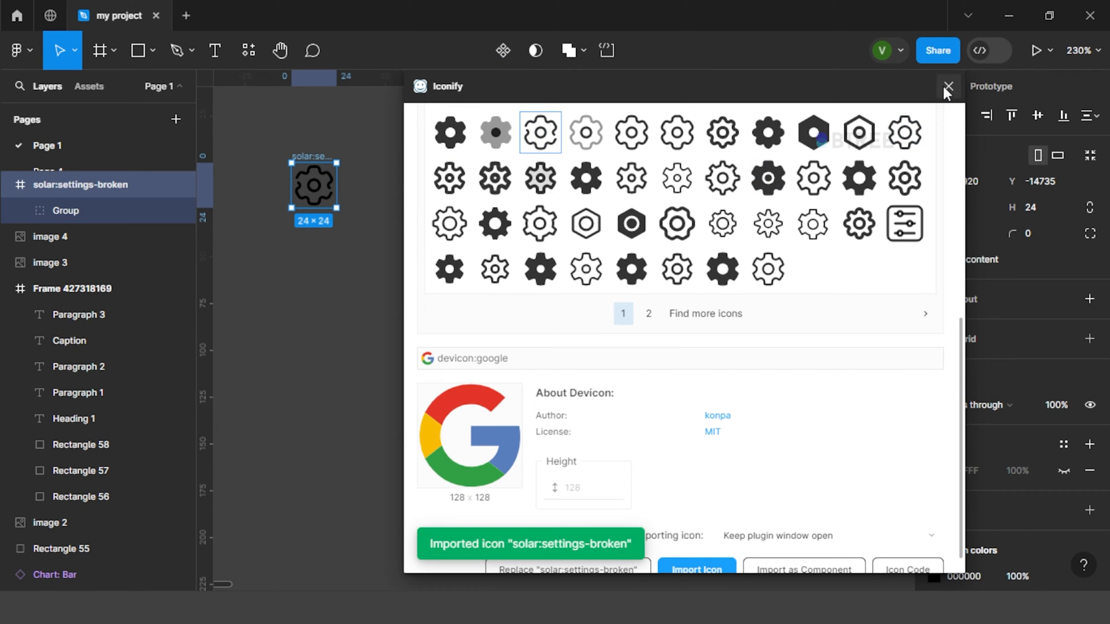
Import the fluent:settings-28-filled icon into the canvas and close the Iconify plugin.
scroll(763, 243, down, 1)
click(723, 246)
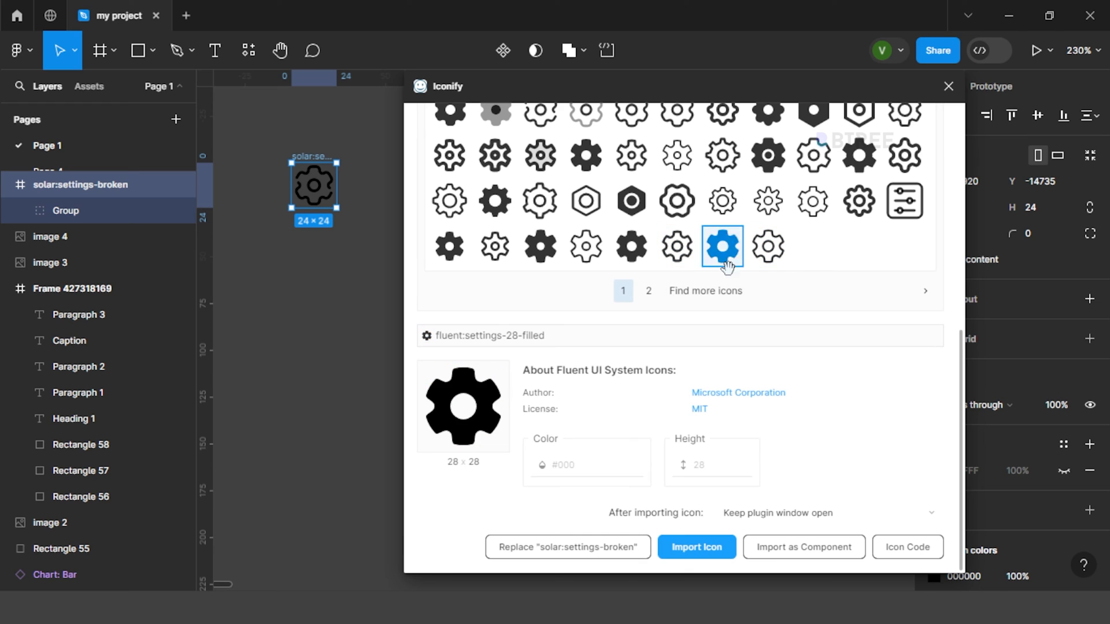
click(708, 548)
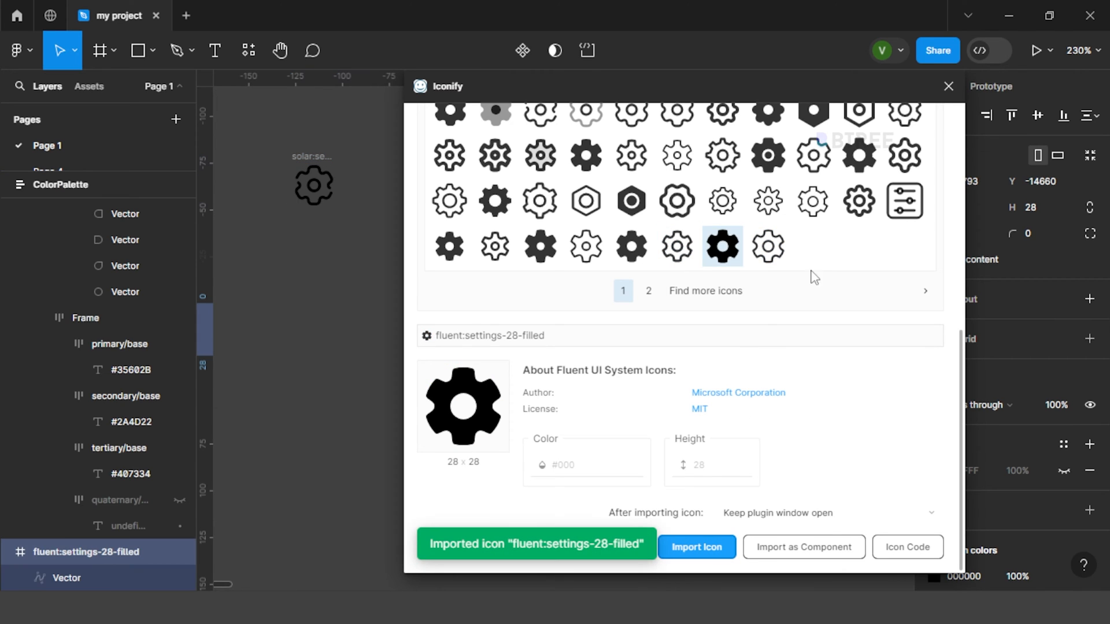
click(948, 89)
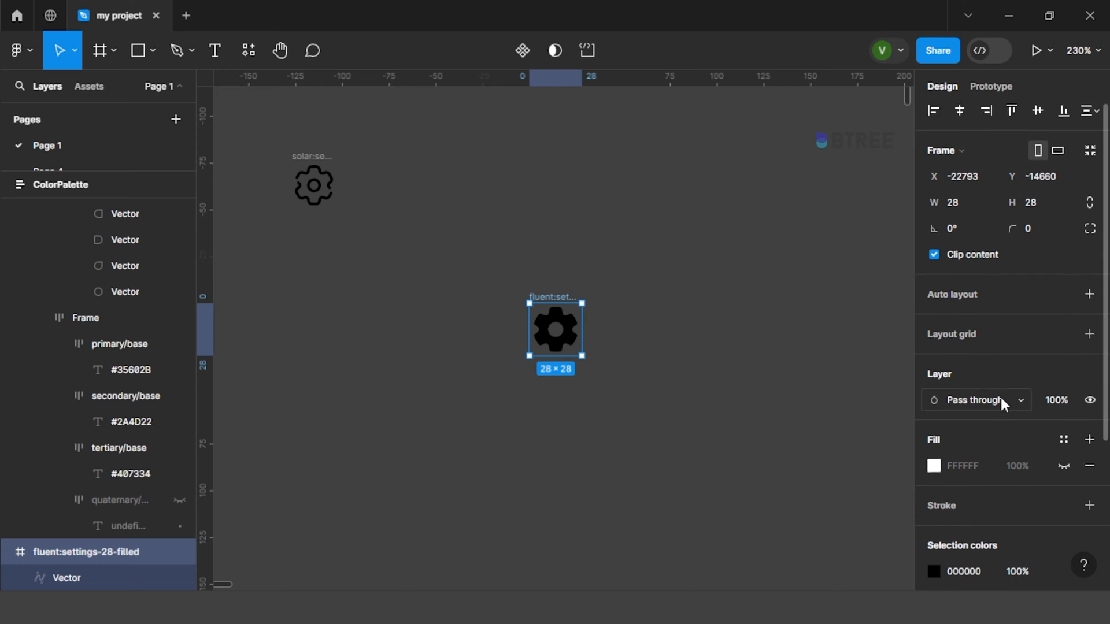
Recolor the imported filled gear icon to purple A32DB6 and deselect it.
scroll(1001, 400, down, 3)
click(933, 363)
click(888, 172)
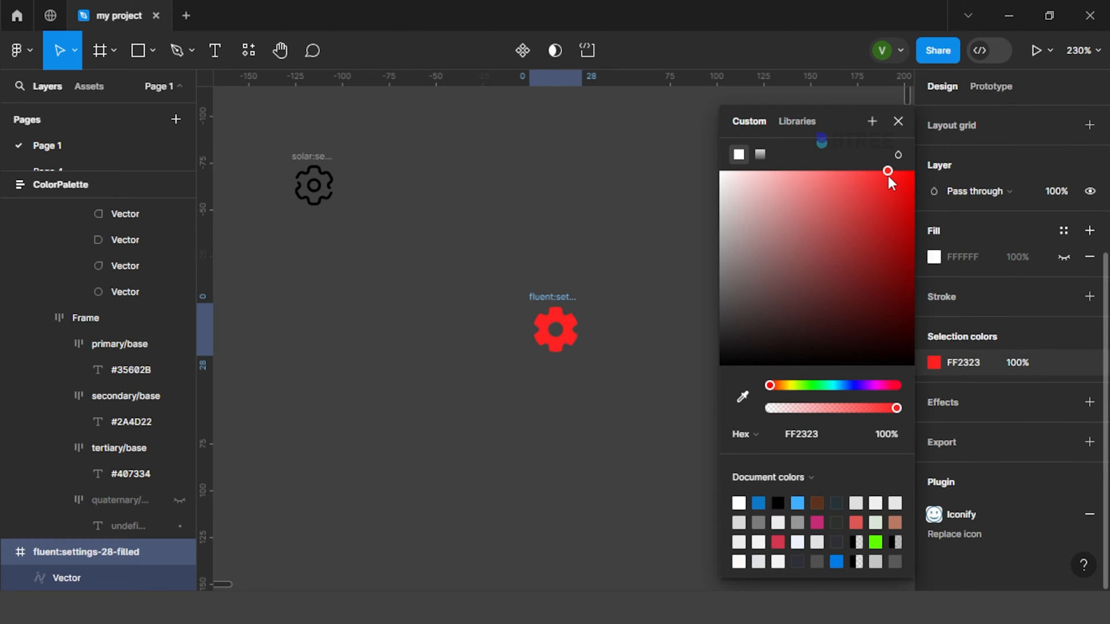
click(837, 308)
drag(830, 385, 873, 386)
drag(866, 227, 894, 140)
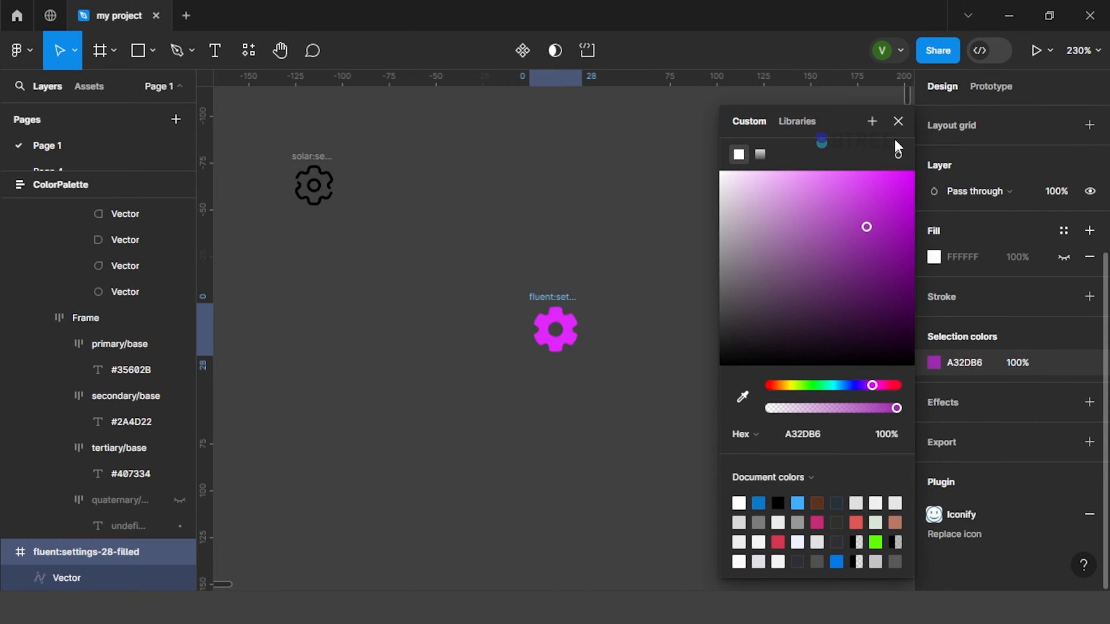
click(580, 198)
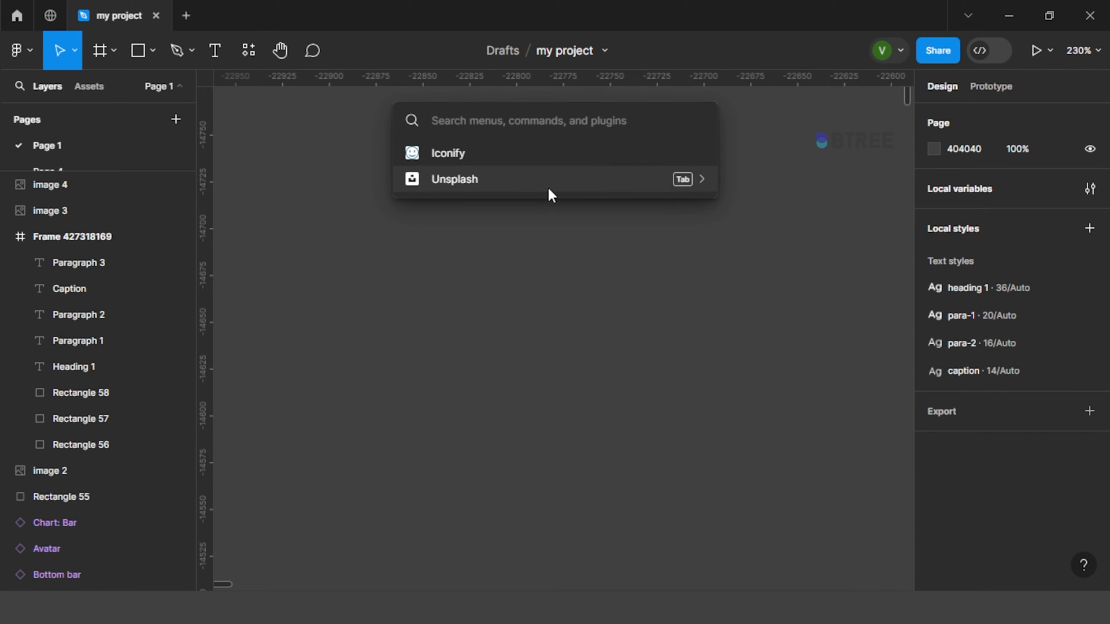
Open the Unsplash plugin and search its photos for "food".
click(547, 185)
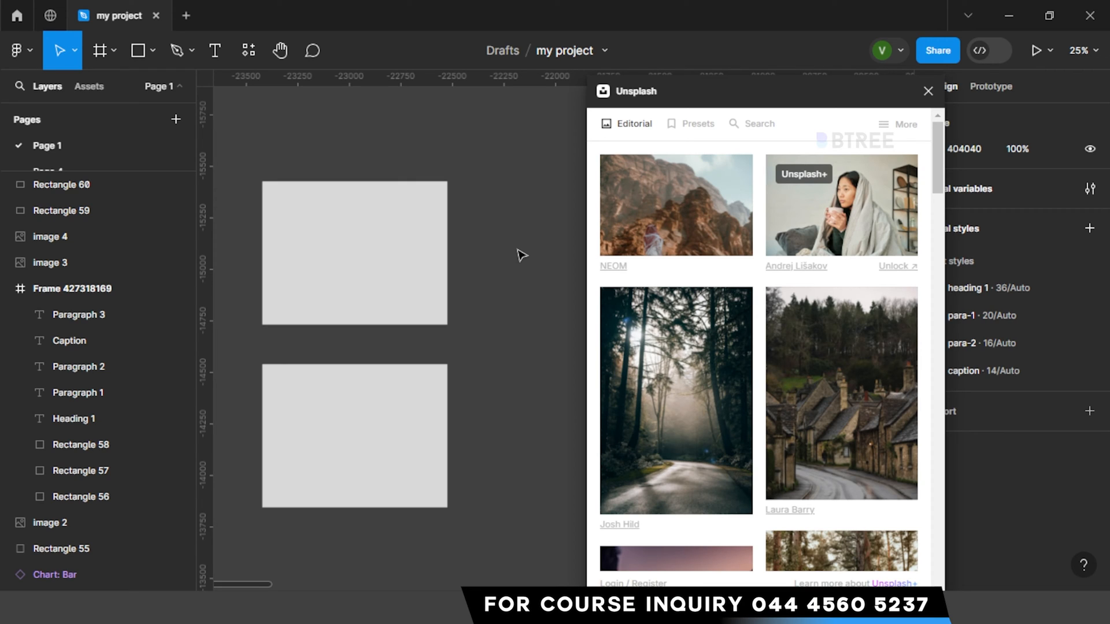
scroll(726, 405, down, 10)
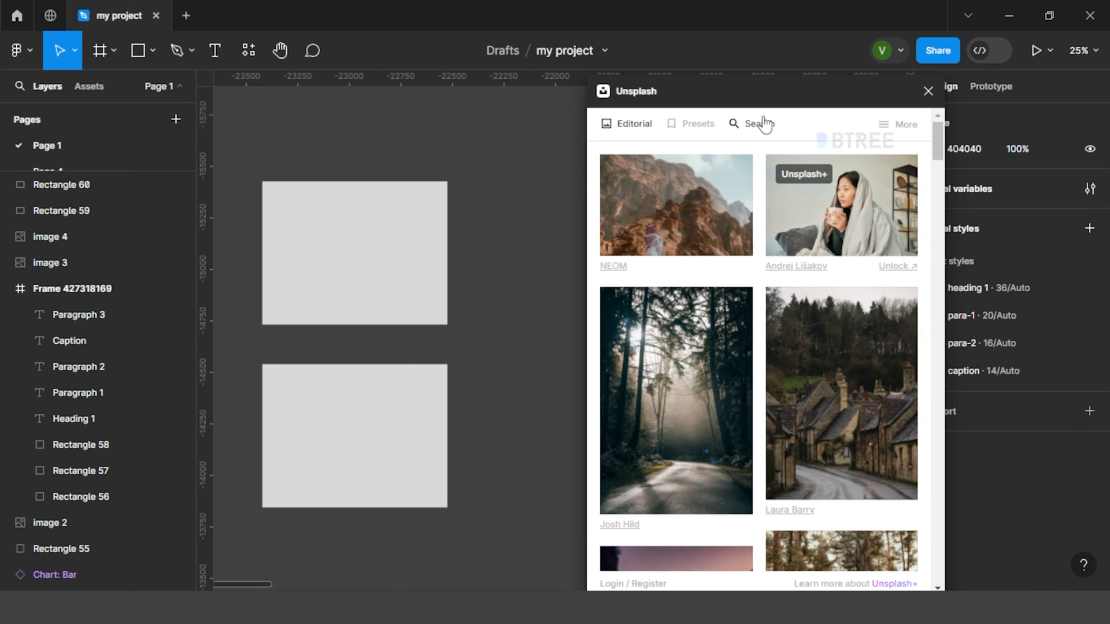
click(764, 127)
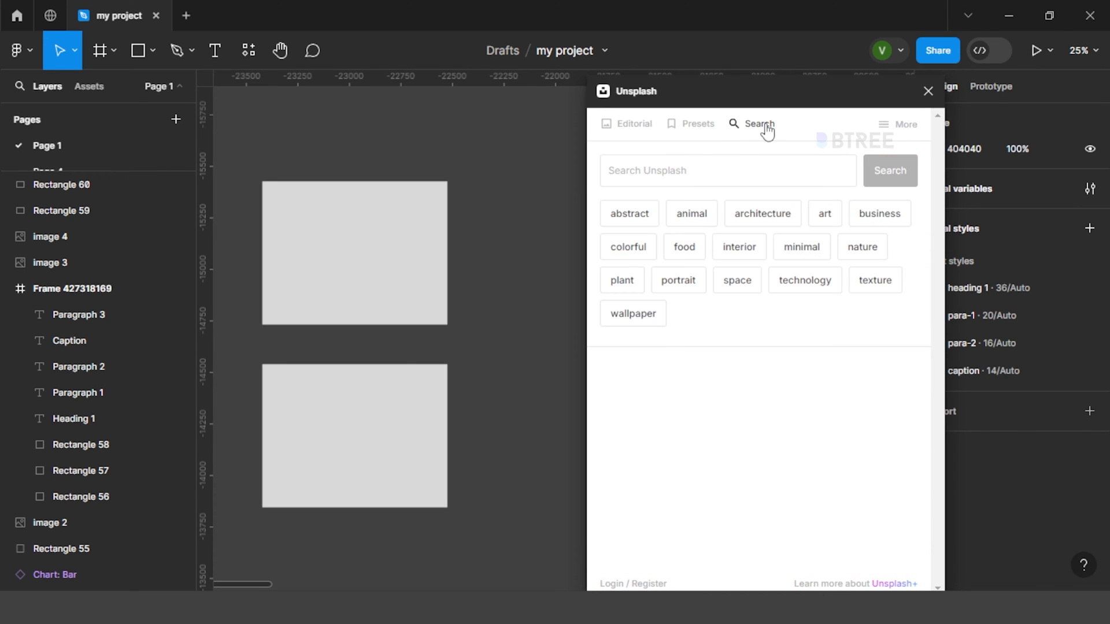
click(742, 172)
text(food)
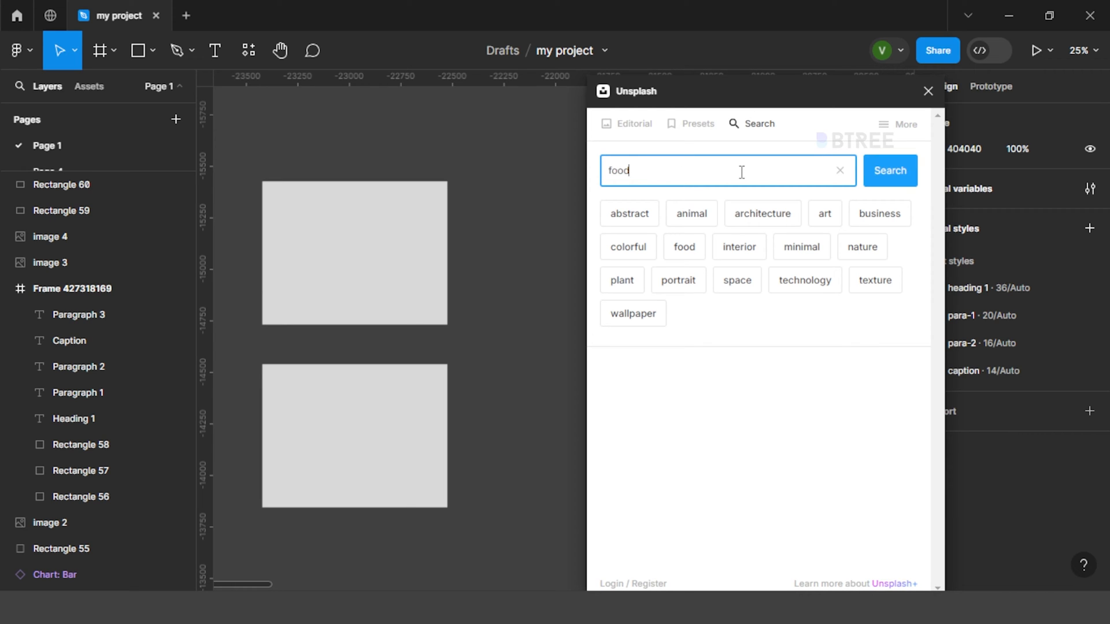
key(Return)
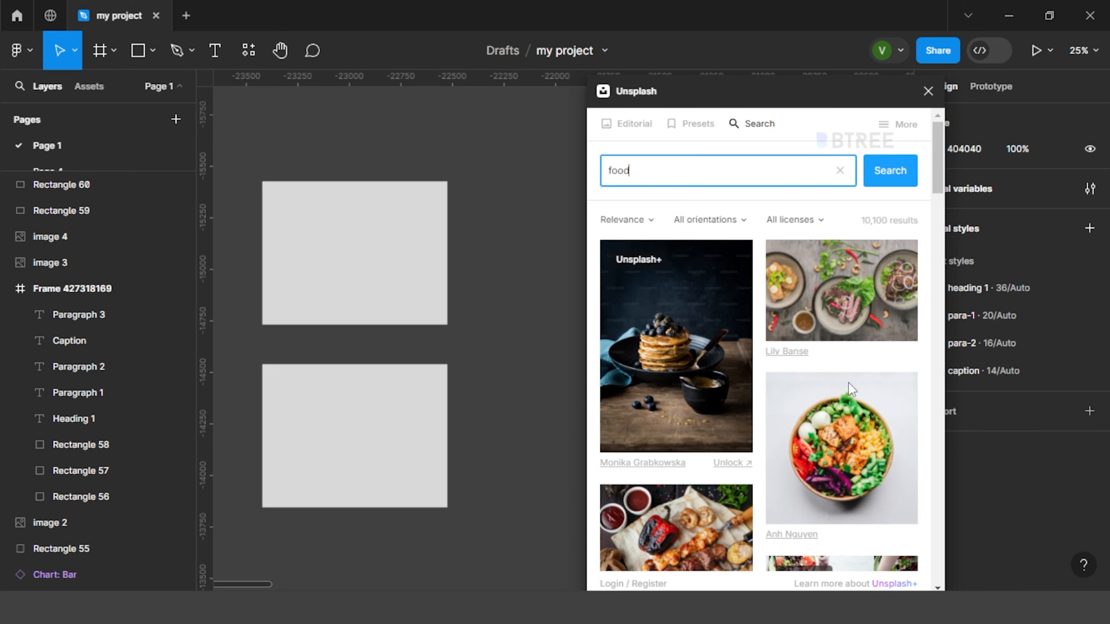
Fill the upper gray rectangle with the Unsplash photo of three meat and vegetable dishes on a dark table.
scroll(848, 382, down, 5)
scroll(833, 324, up, 5)
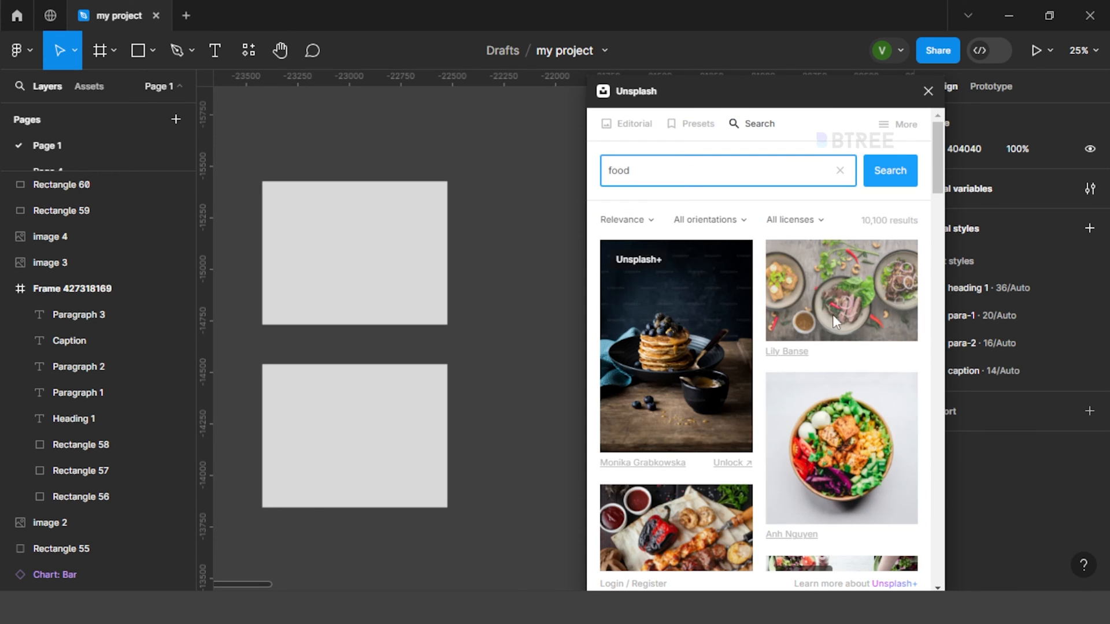
click(403, 299)
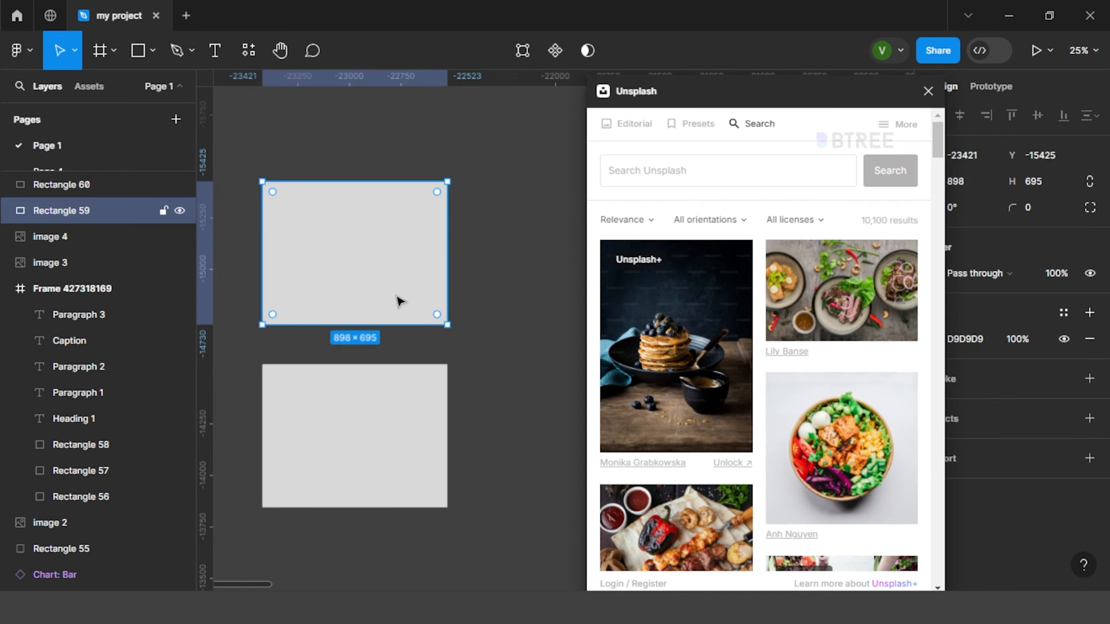
click(855, 307)
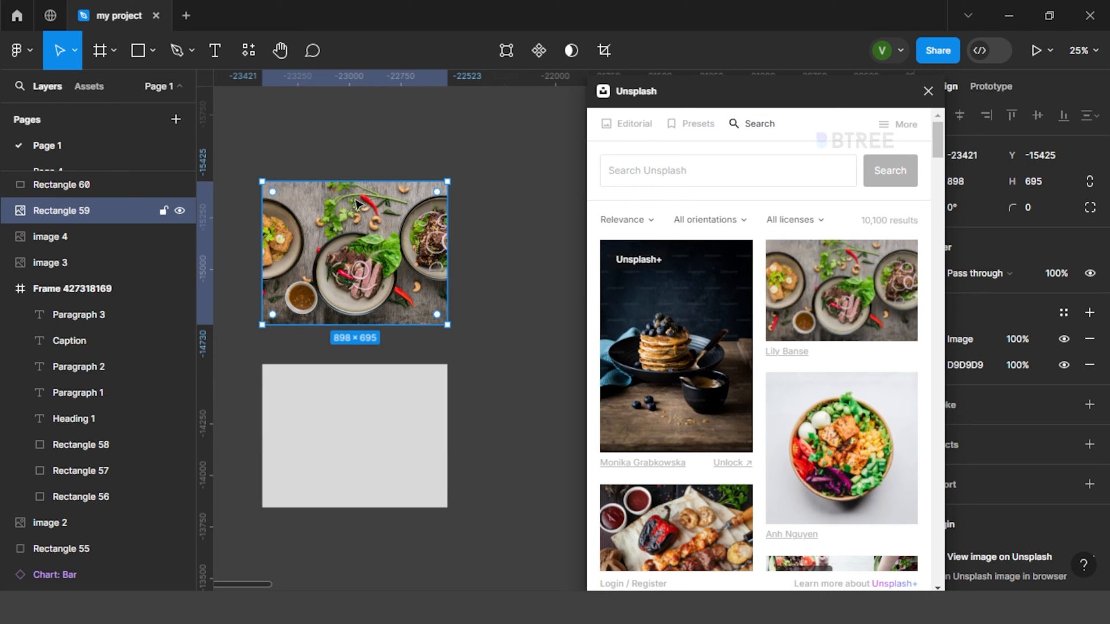
Fill the lower gray rectangle with the Unsplash photo of fruit and vegetables along the edge of a white background.
click(354, 448)
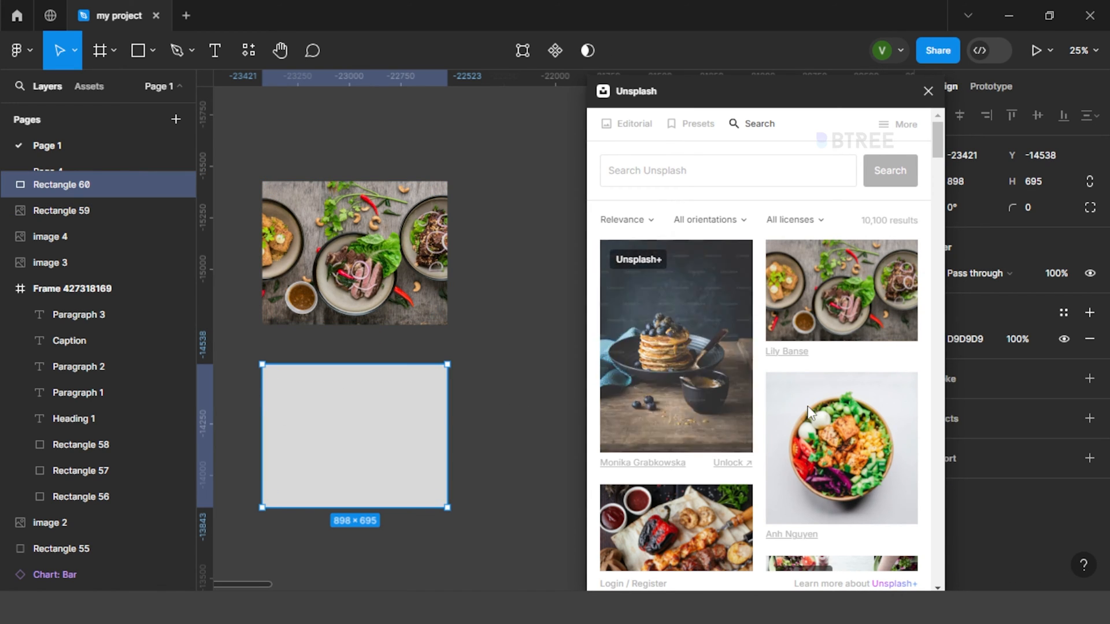
scroll(806, 406, down, 5)
scroll(806, 406, down, 5)
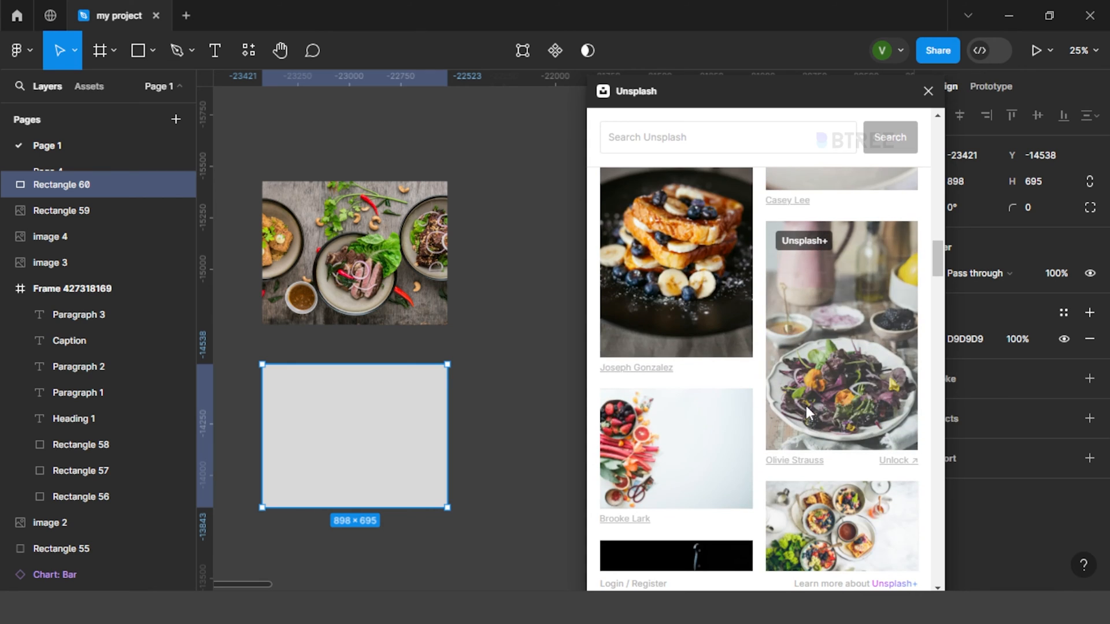
click(619, 448)
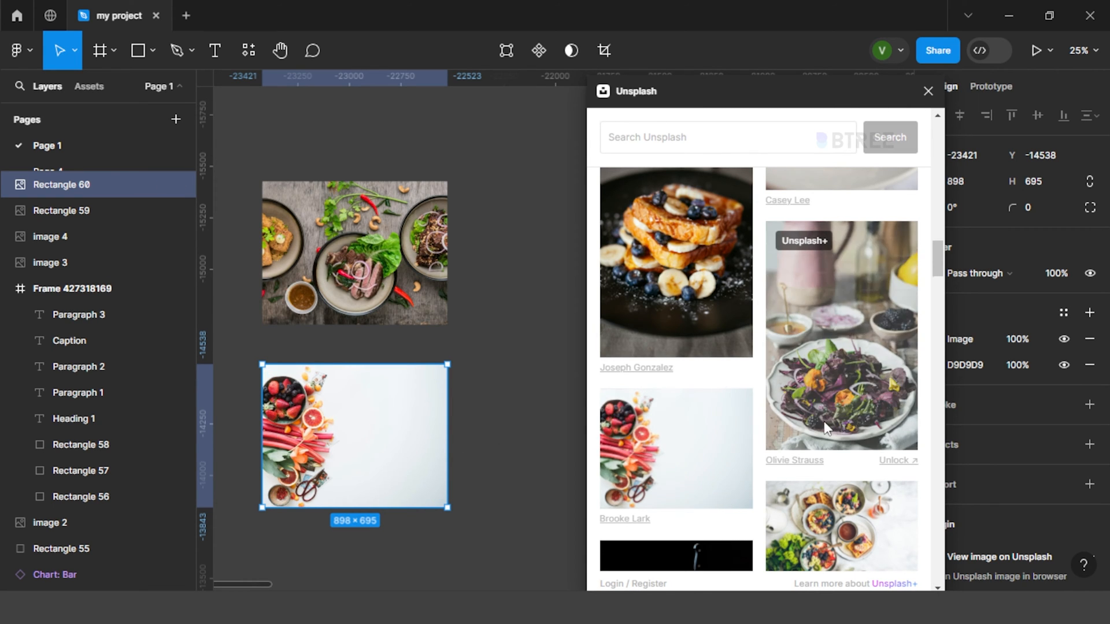
Apply the Unsplash photo of a soup bowl with red chillies to the lower rectangle.
scroll(826, 428, down, 15)
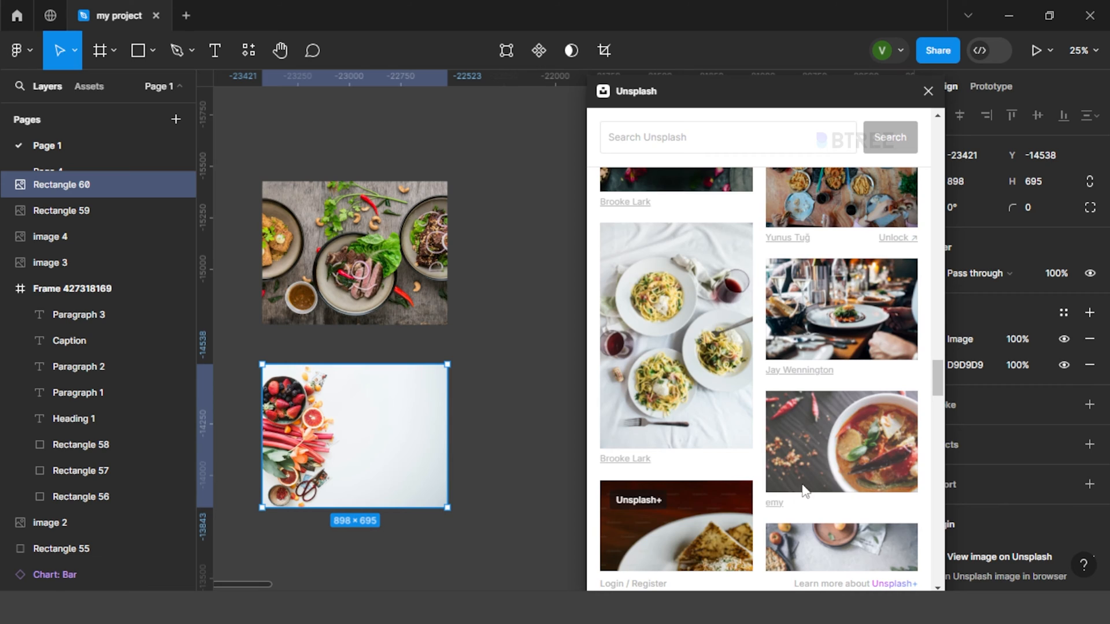
click(848, 465)
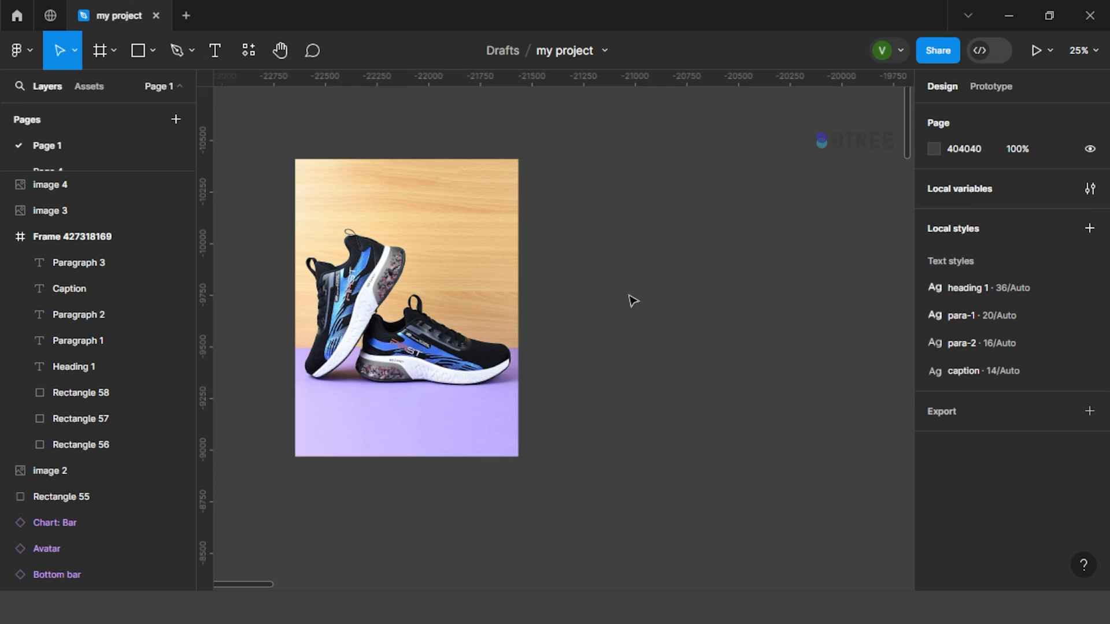
Remove the background from the sneaker image with a background-removal plugin and deselect the image.
click(383, 301)
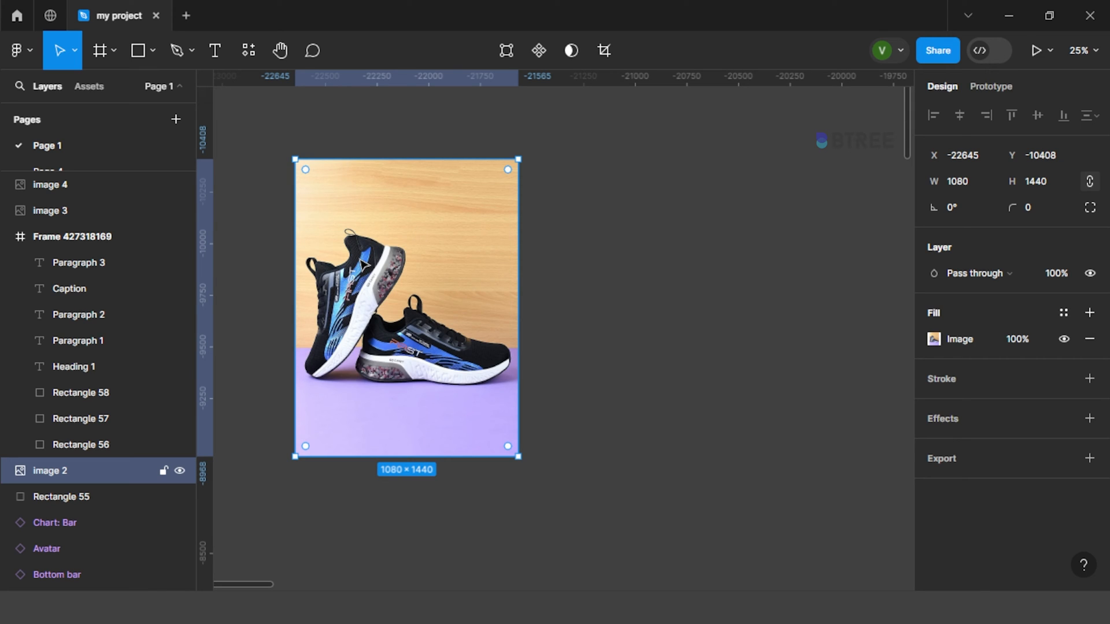
key(ctrl+/)
click(469, 151)
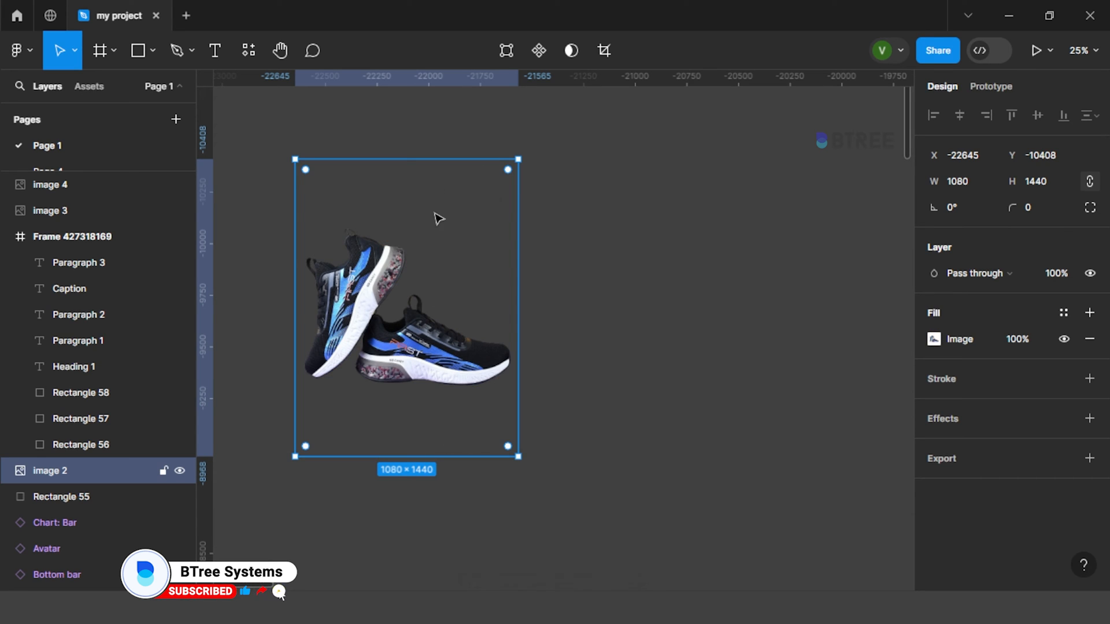
click(642, 289)
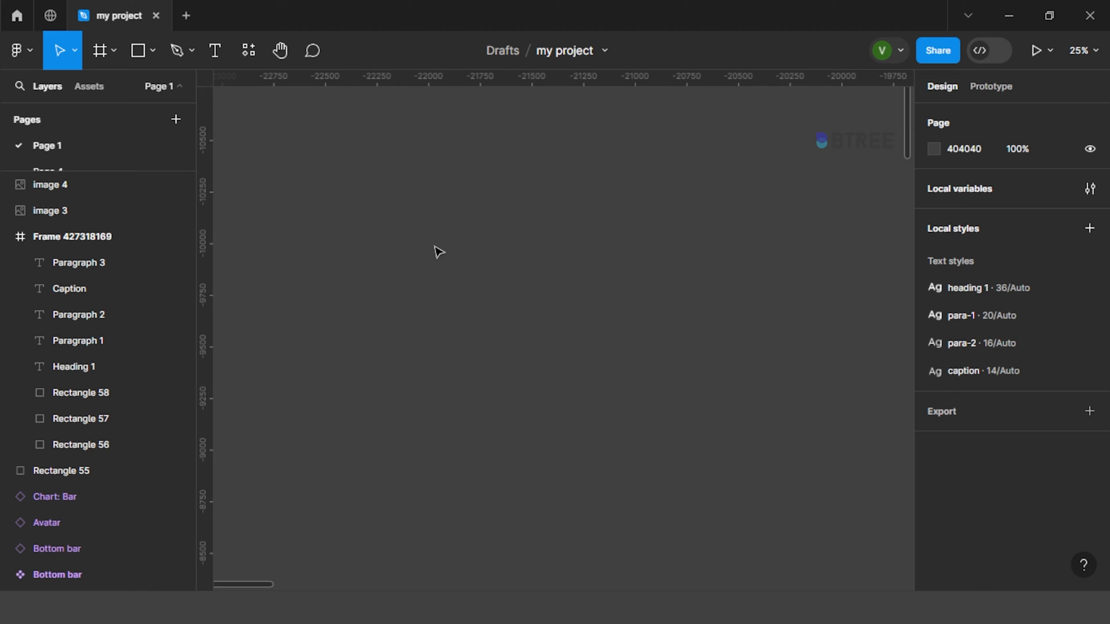
Find and run the Storyset by Freepik plugin and browse its illustrations in all styles.
key(ctrl+slash)
text(story)
click(435, 151)
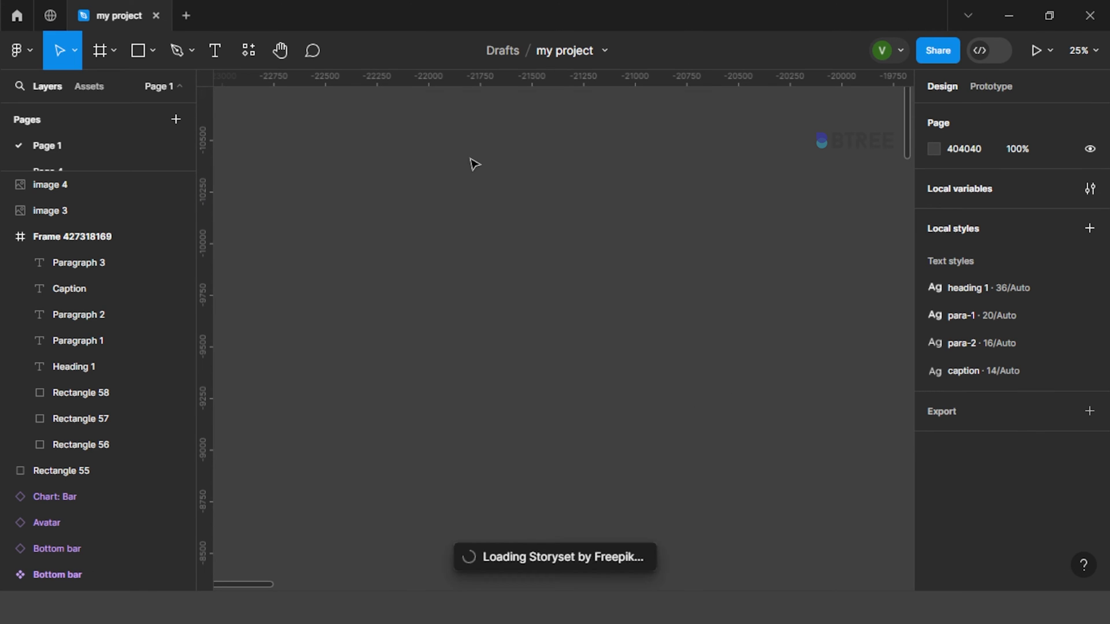
scroll(484, 397, down, 10)
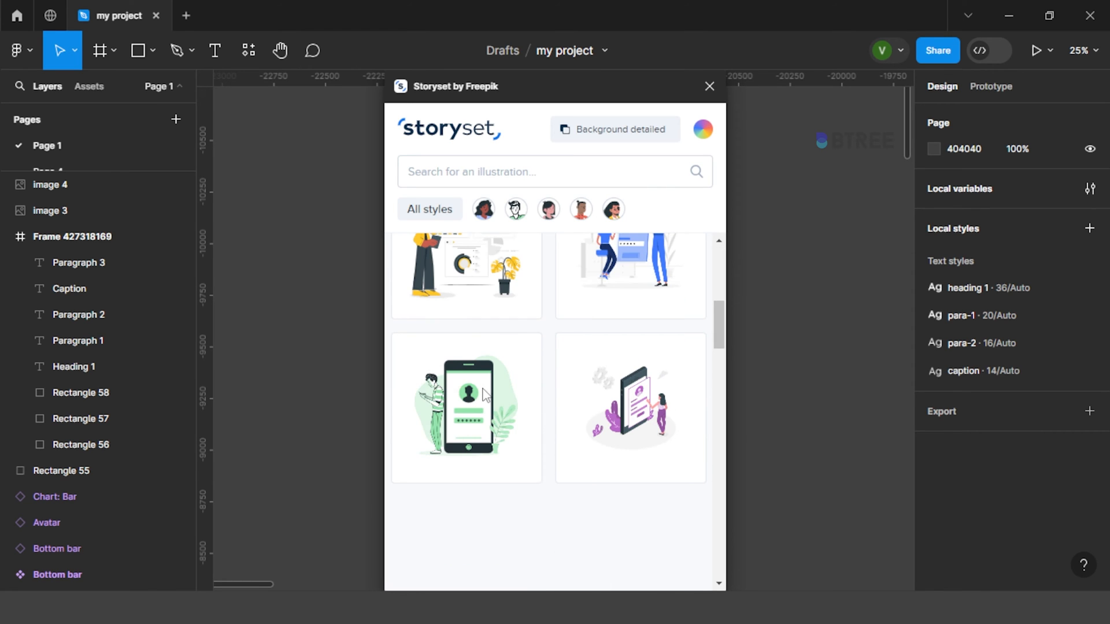
scroll(484, 397, down, 10)
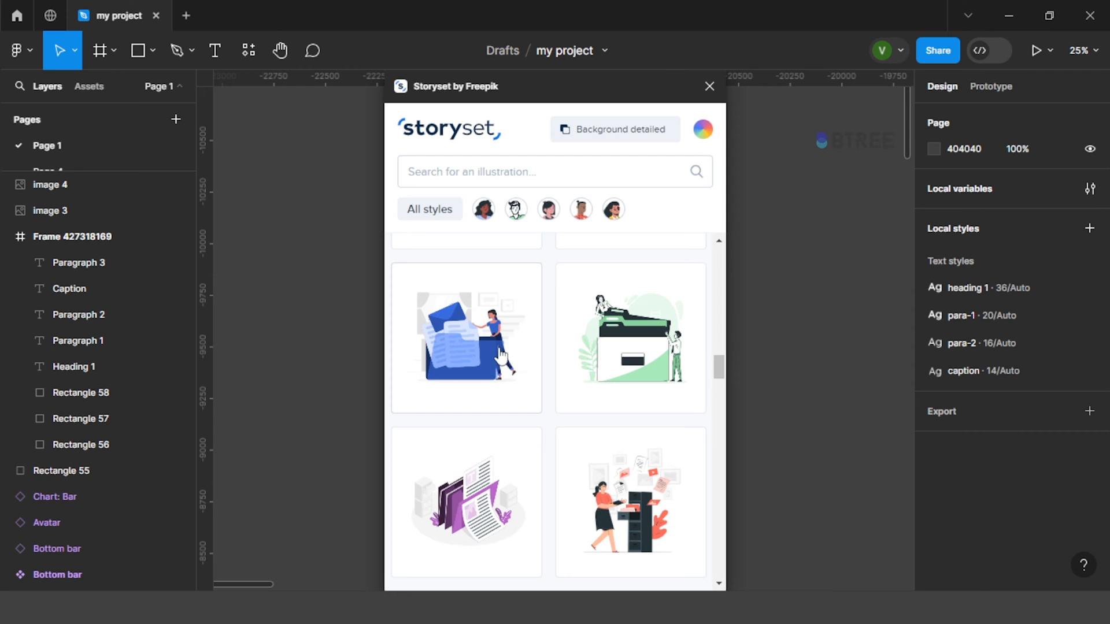
scroll(498, 356, down, 5)
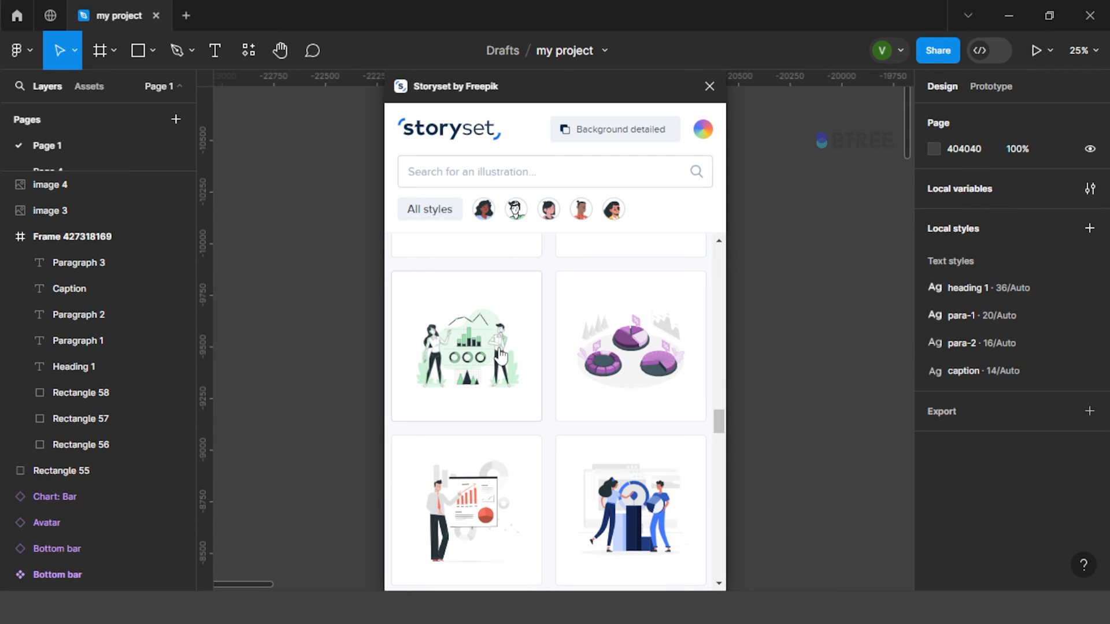
Search Storyset for "login" and place the illustration of the woman in yellow with a padlocked phone on the canvas.
click(480, 172)
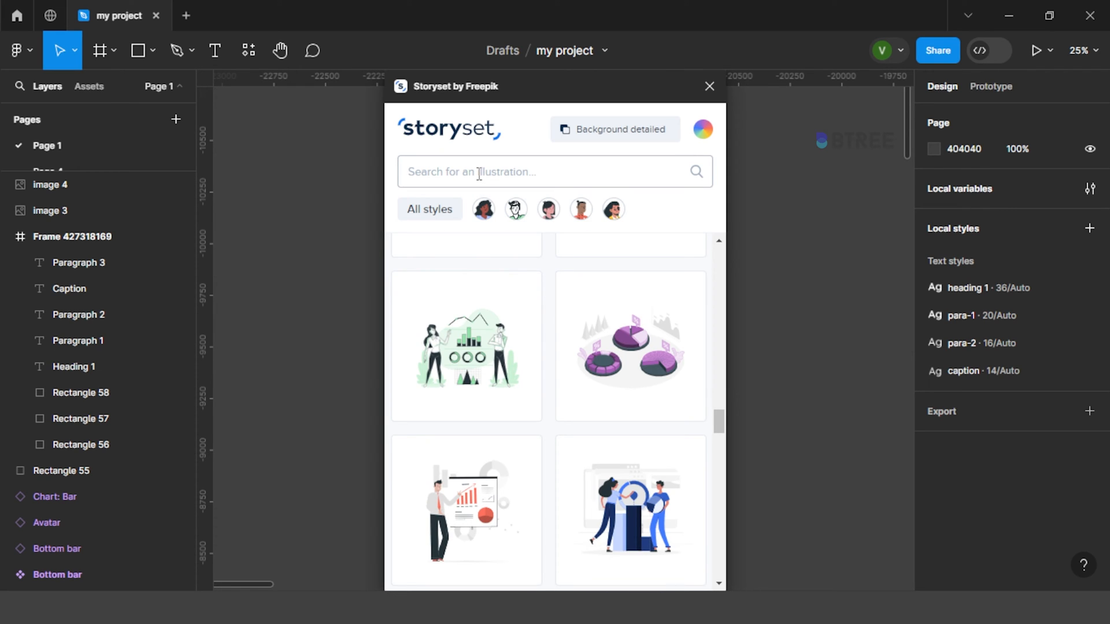
text(login)
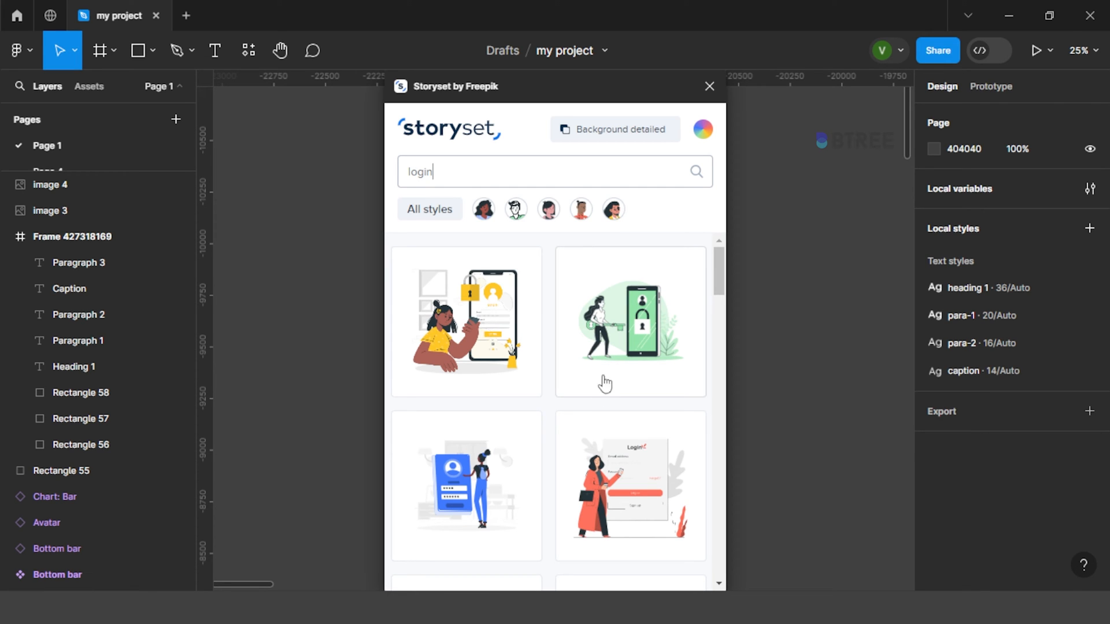
drag(490, 331, 285, 362)
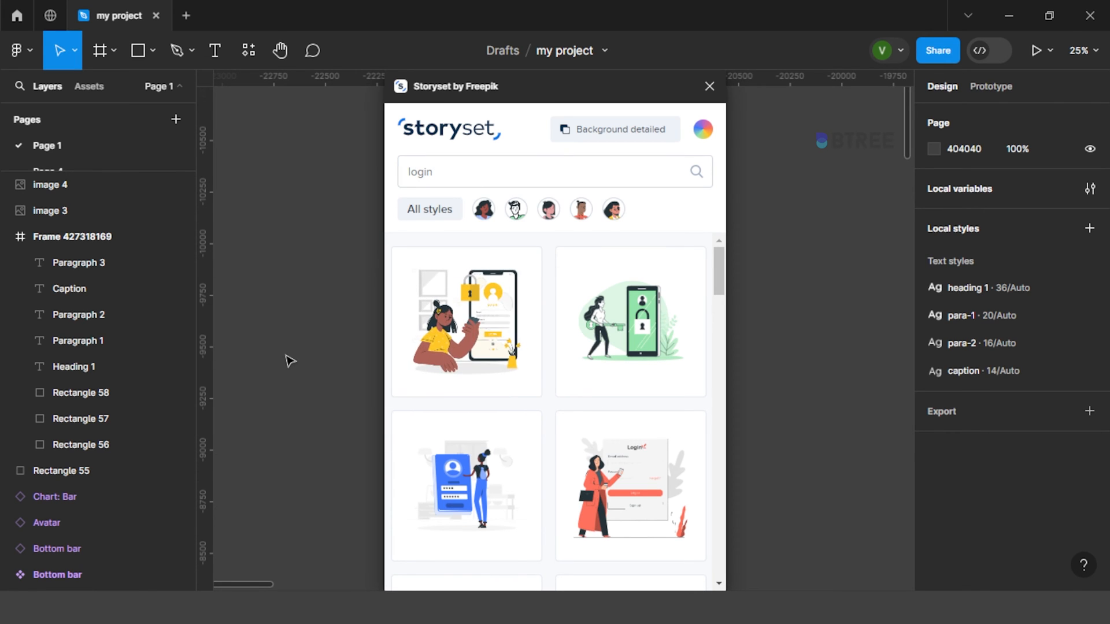
click(362, 213)
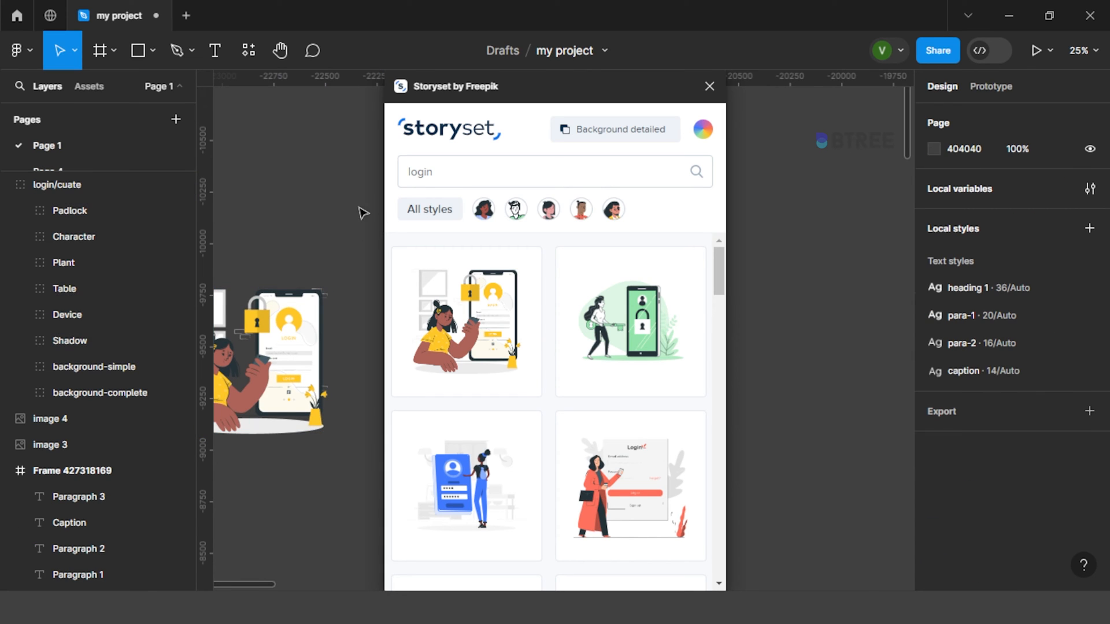
Search Storyset for "chocolate", place the illustration of the boy eating chocolate on the canvas and close the plugin.
drag(461, 181, 395, 185)
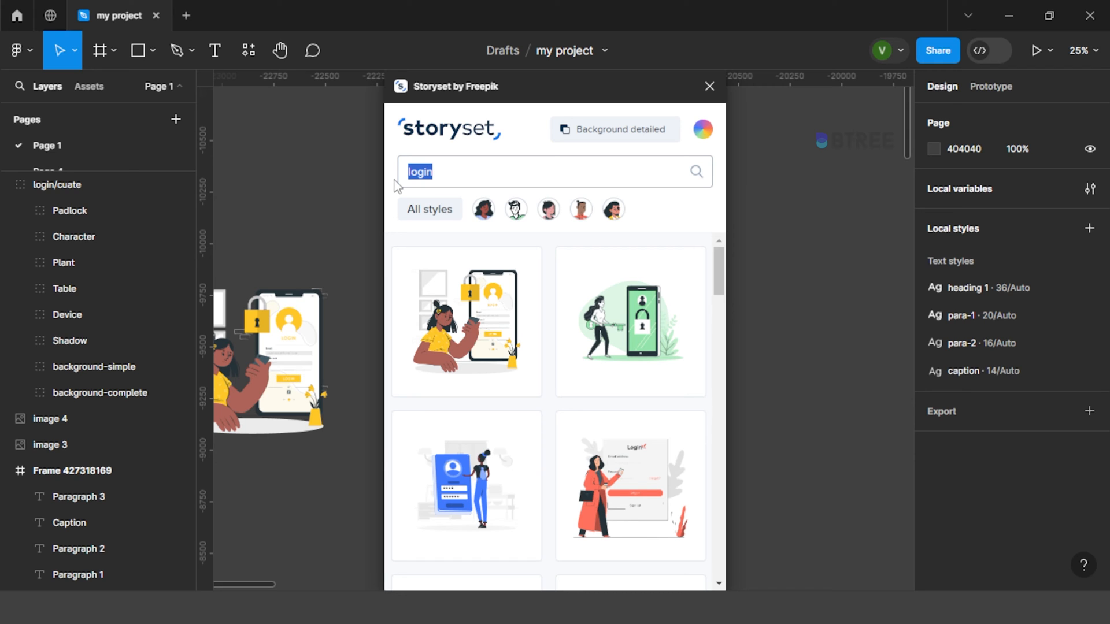
text(chocola)
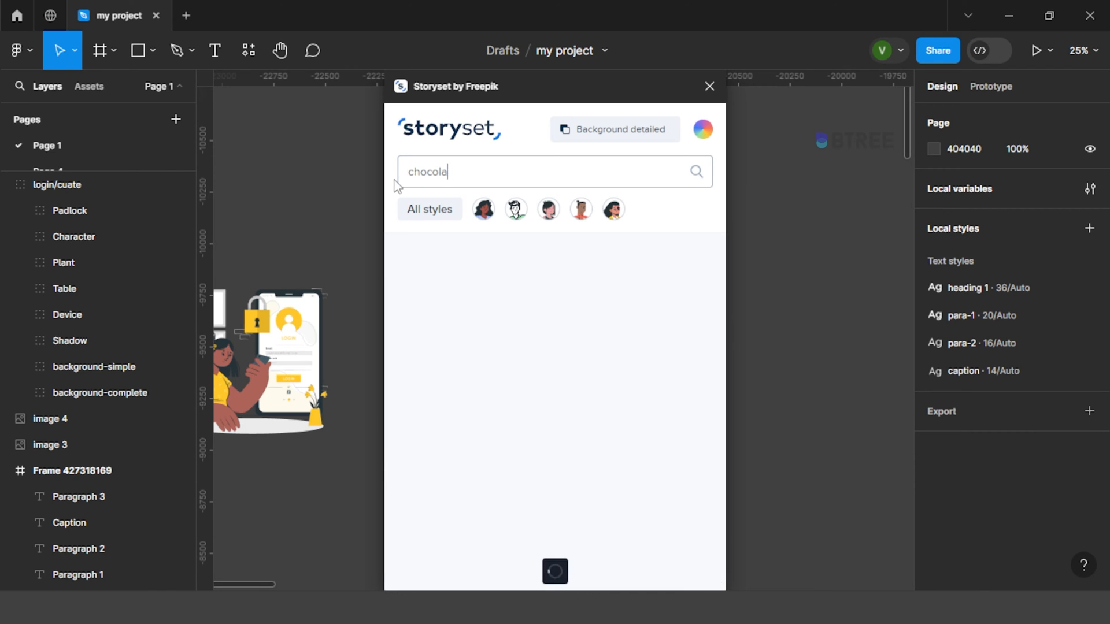
text(te)
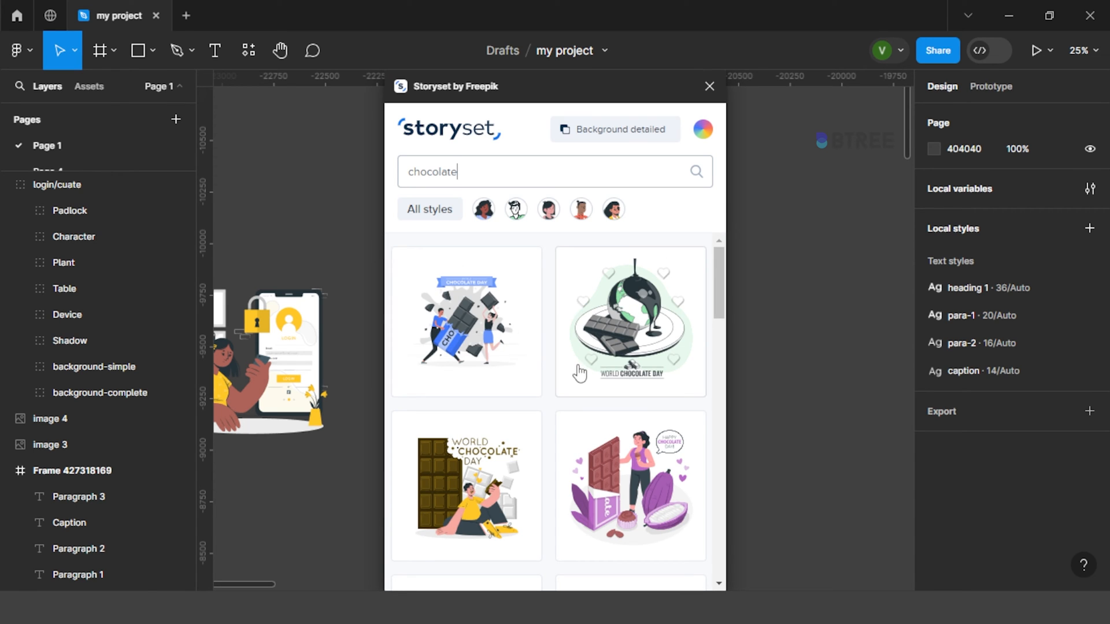
scroll(579, 372, down, 7)
drag(618, 390, 775, 231)
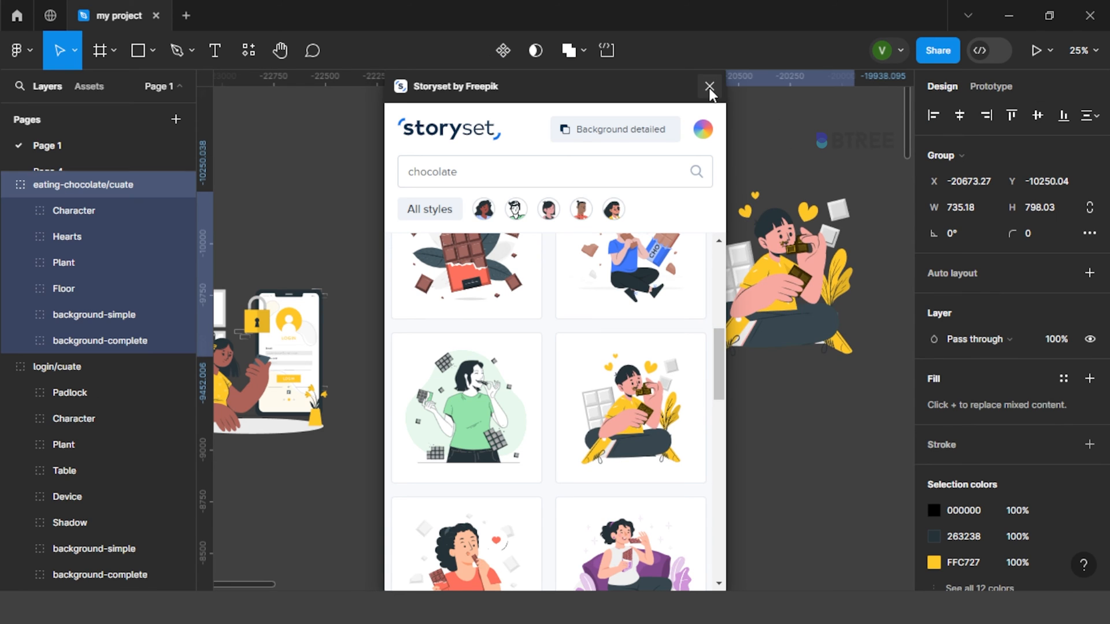
click(709, 87)
Move the chocolate-eating illustration left into the empty middle of the canvas.
scroll(1032, 404, down, 3)
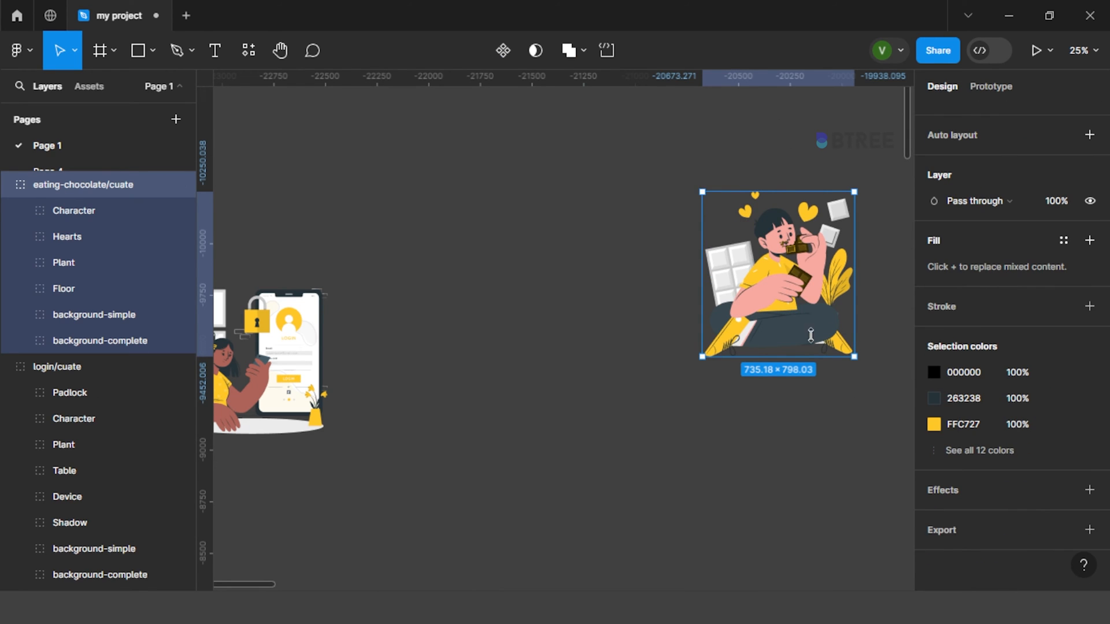
drag(784, 318, 556, 342)
scroll(557, 319, up, 3)
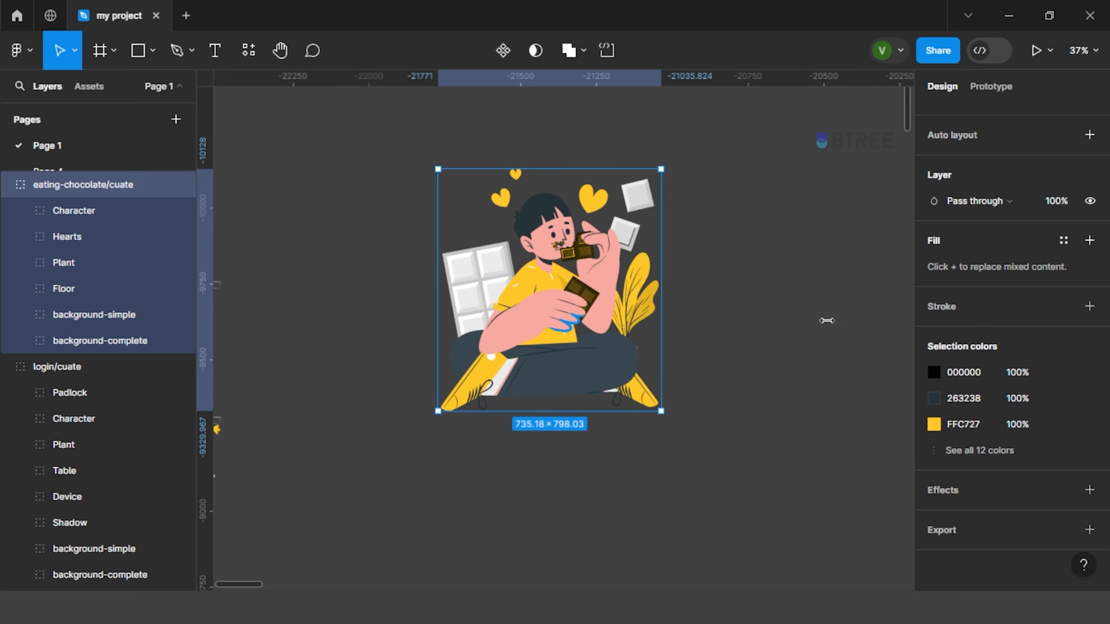
Recolor the yellow parts of the chocolate-eating illustration to violet 5C23FF and deselect it.
click(933, 424)
click(837, 279)
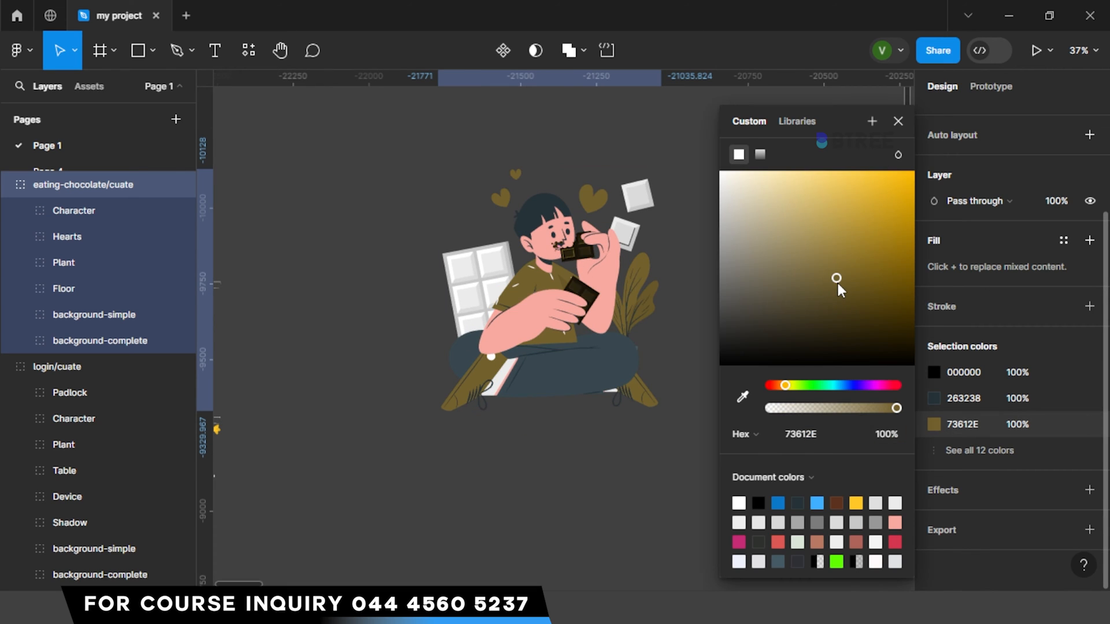
click(860, 385)
drag(873, 277, 888, 172)
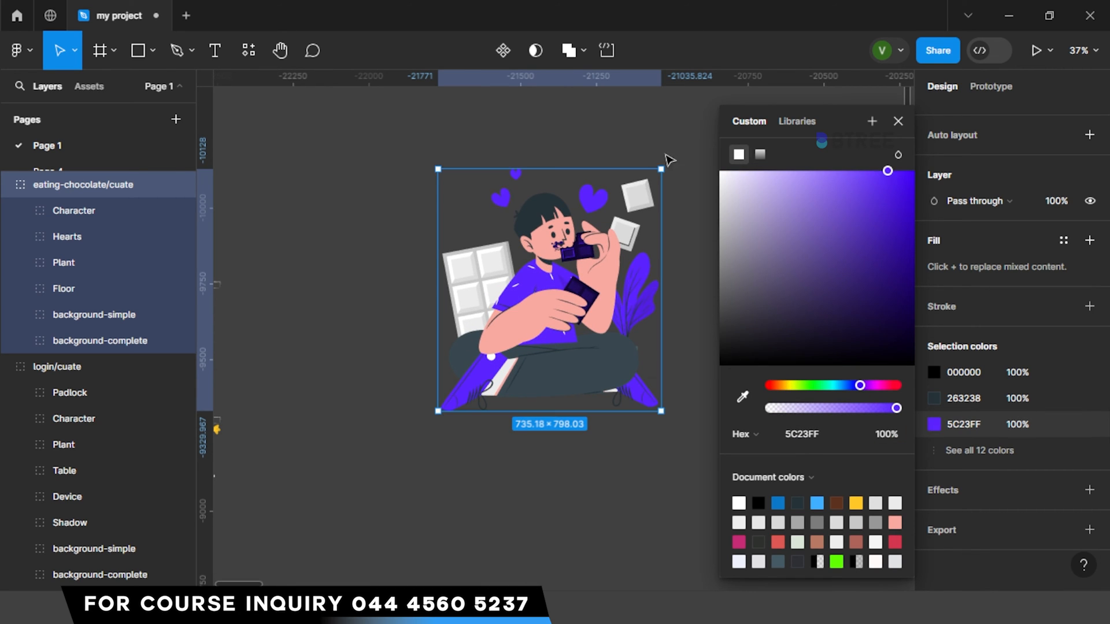
click(627, 140)
Hide the Plant and Hearts groups of the eating-chocolate illustration.
click(583, 305)
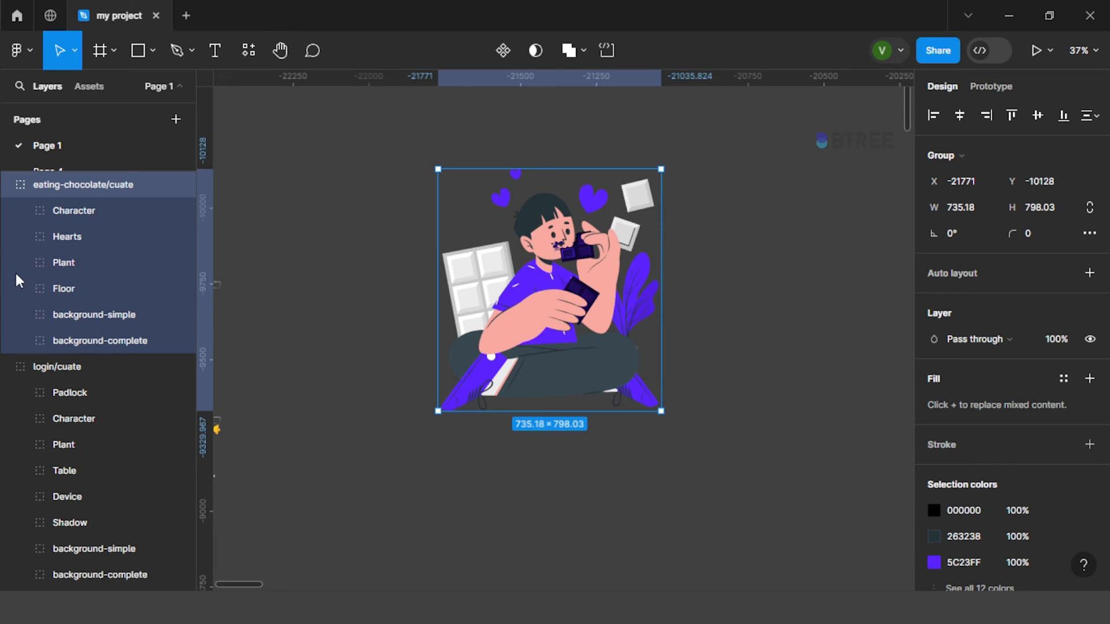
click(71, 266)
click(180, 263)
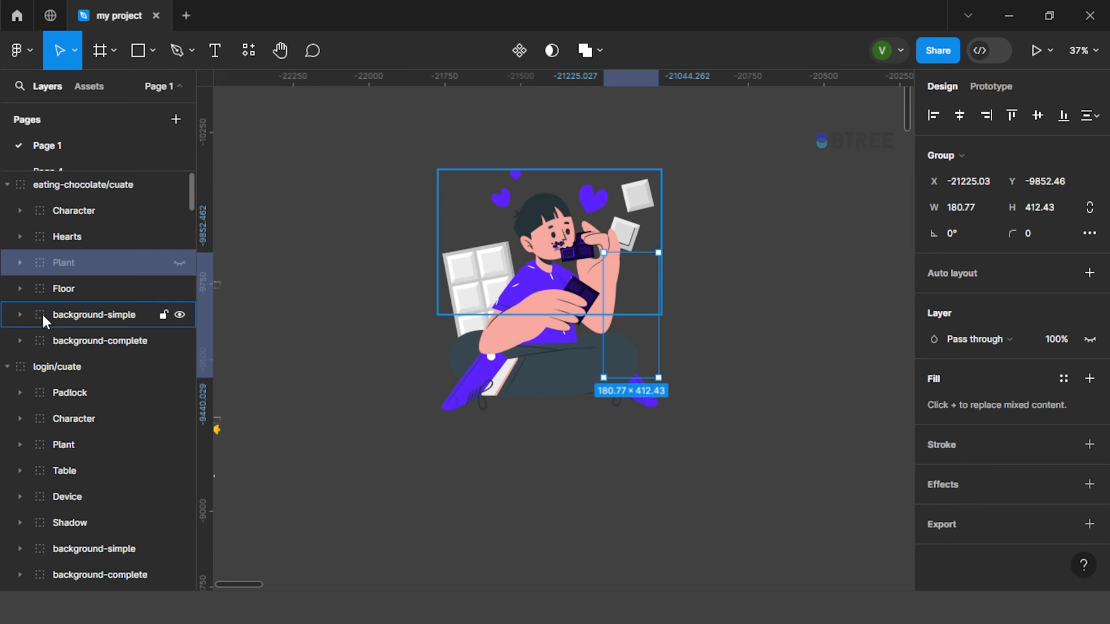
click(90, 212)
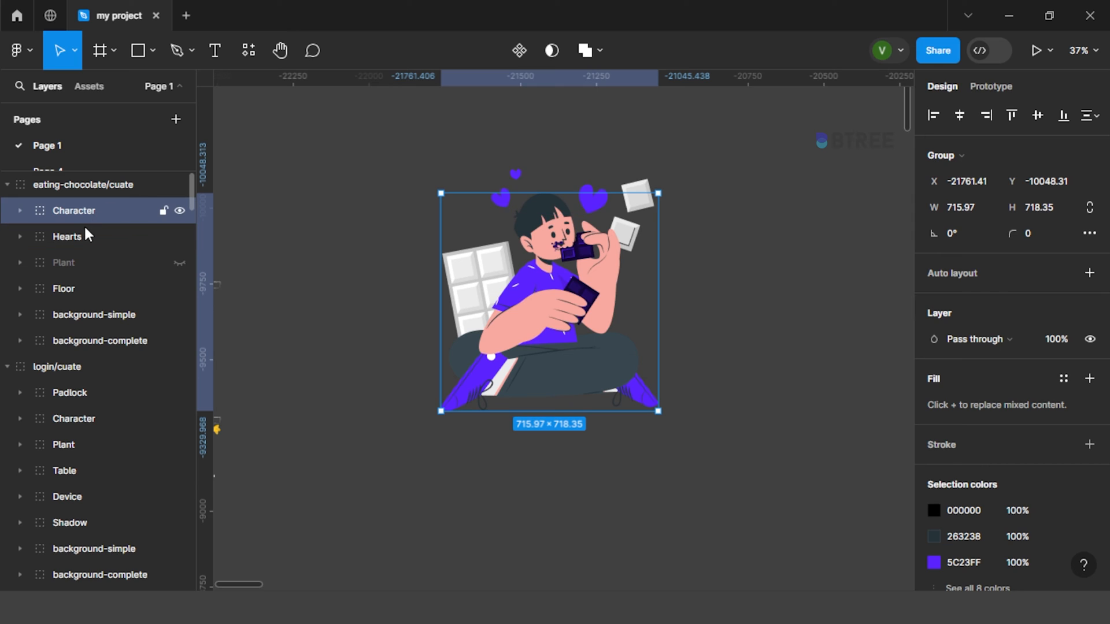
click(86, 236)
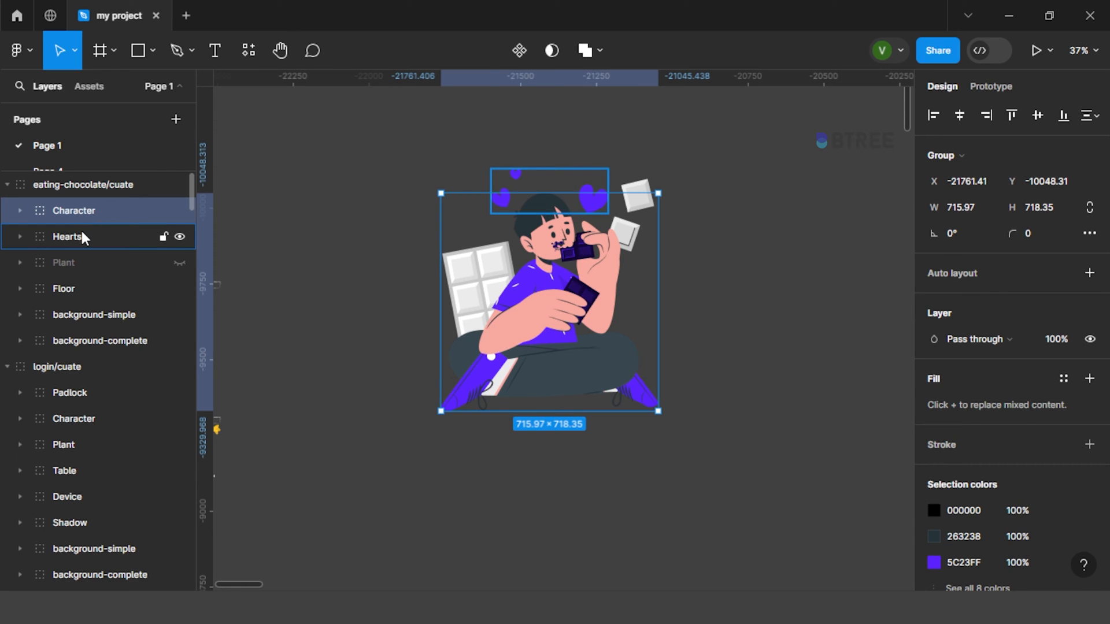
click(179, 237)
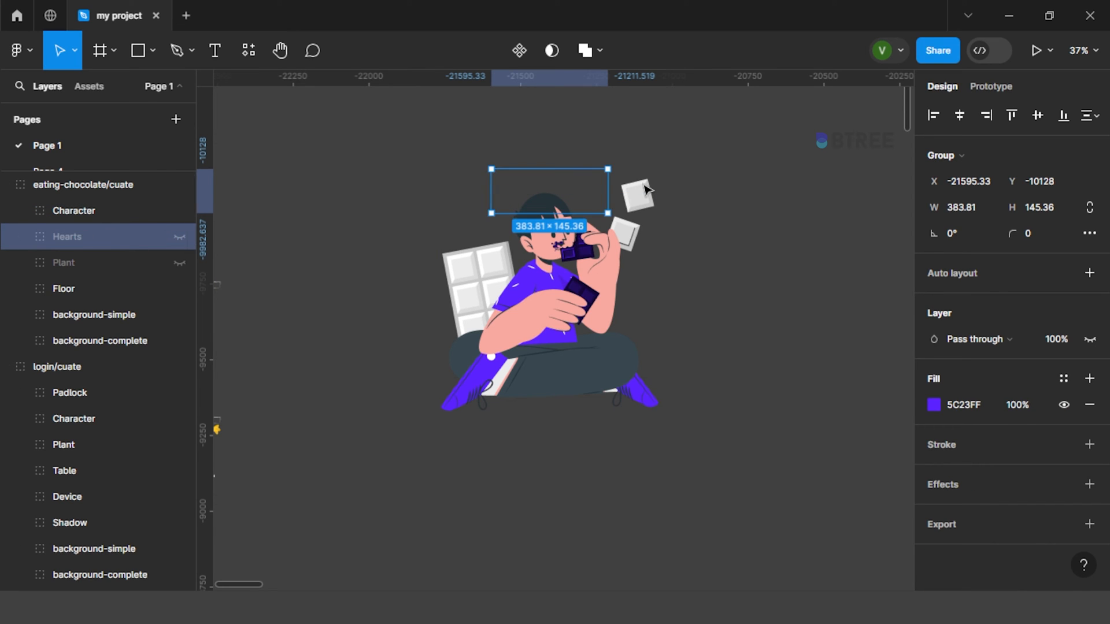
Make the Plant group of the eating-chocolate illustration visible again and deselect it.
click(83, 264)
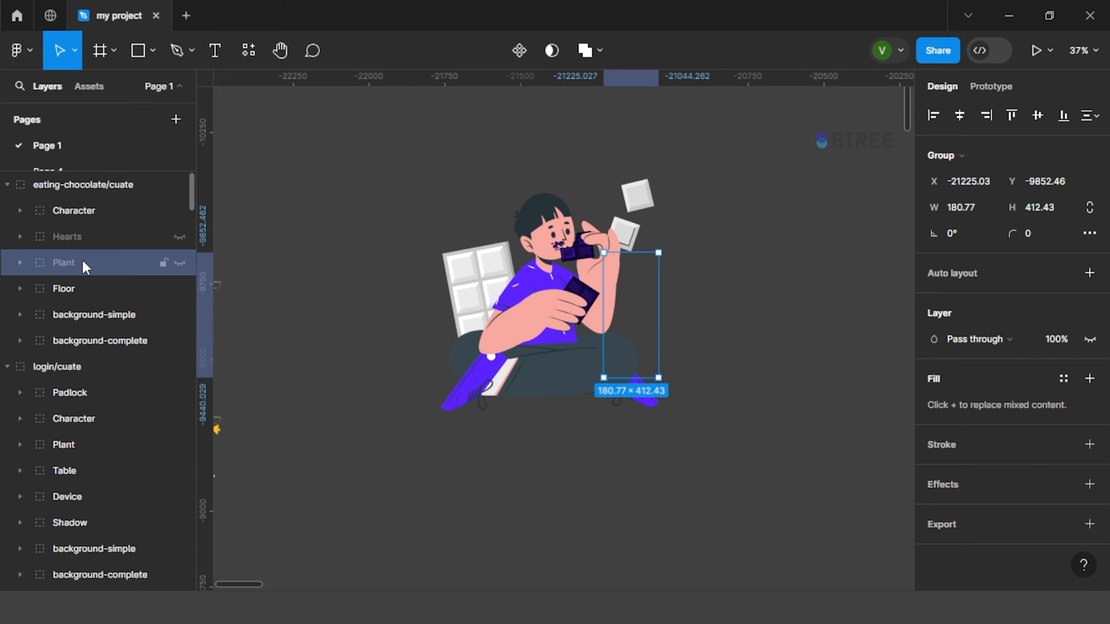
click(178, 263)
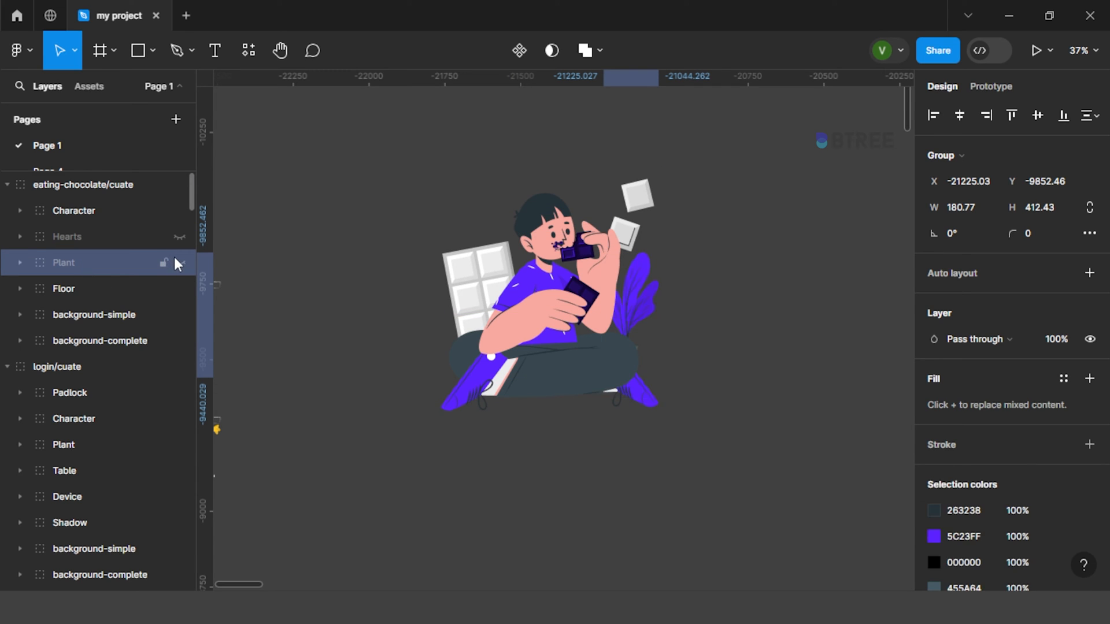
click(315, 174)
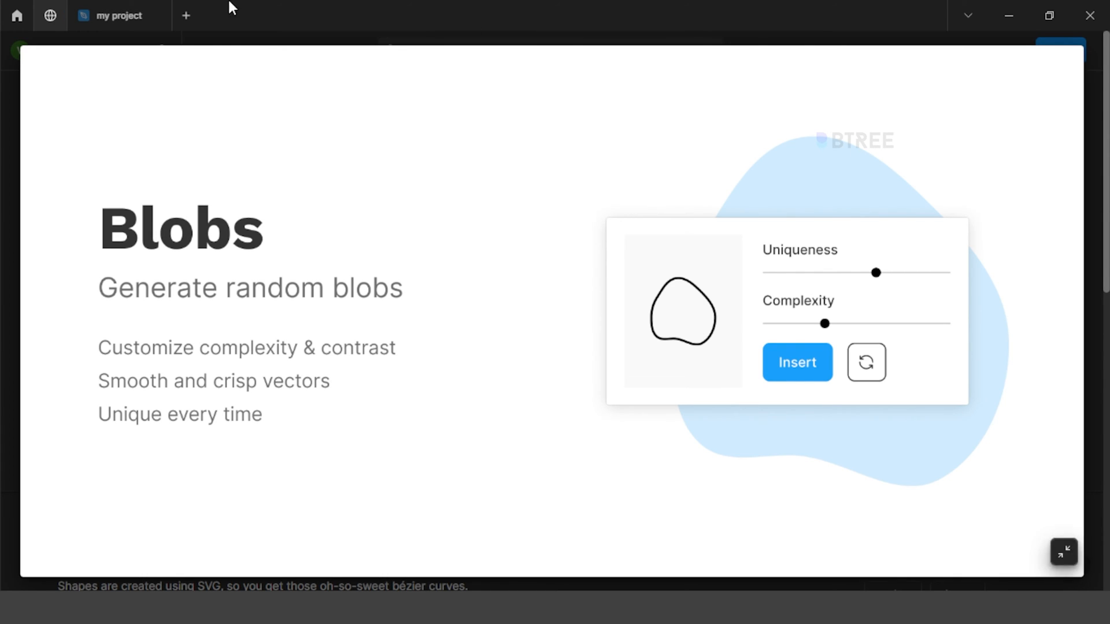
Return to the my project file, lower the Uniqueness in the Blobs plugin, insert the generated blobs and close the plugin.
click(125, 15)
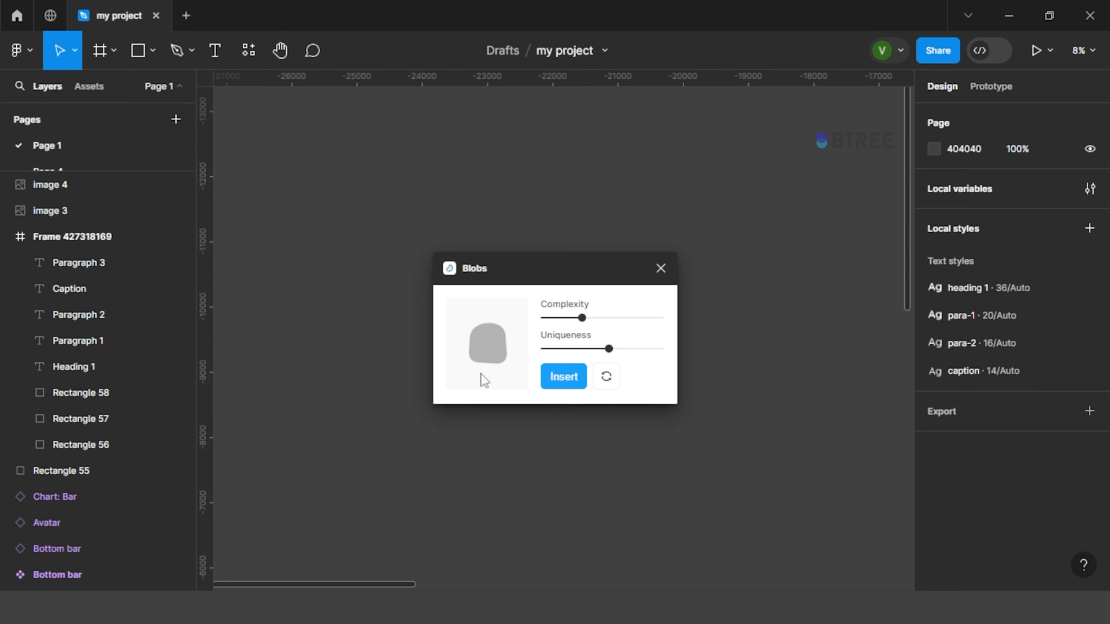
drag(582, 318, 569, 349)
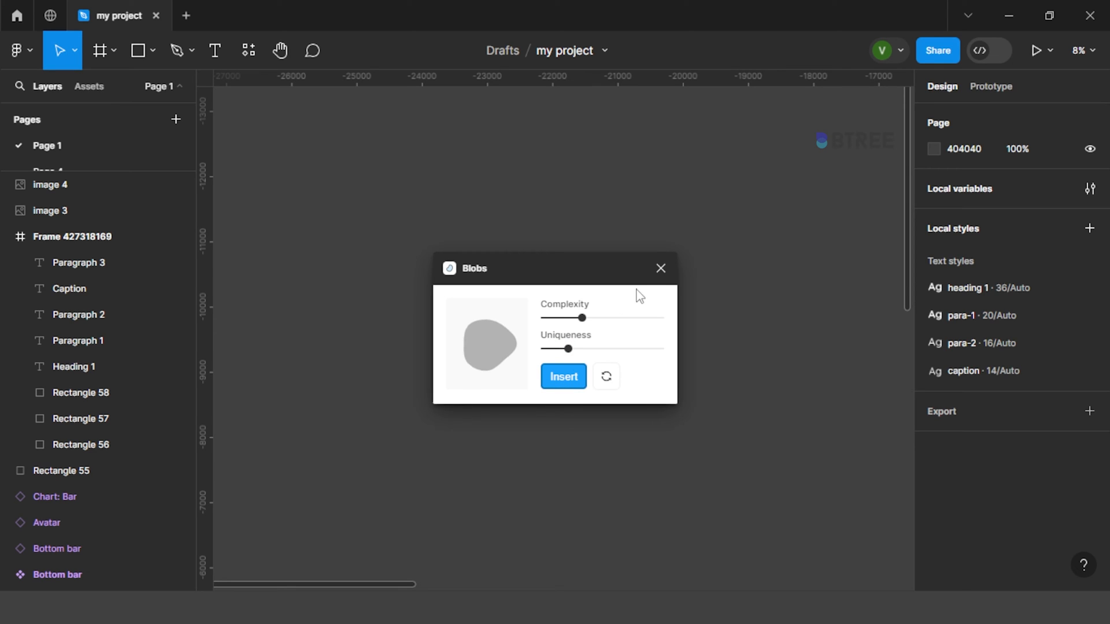
click(583, 377)
click(660, 268)
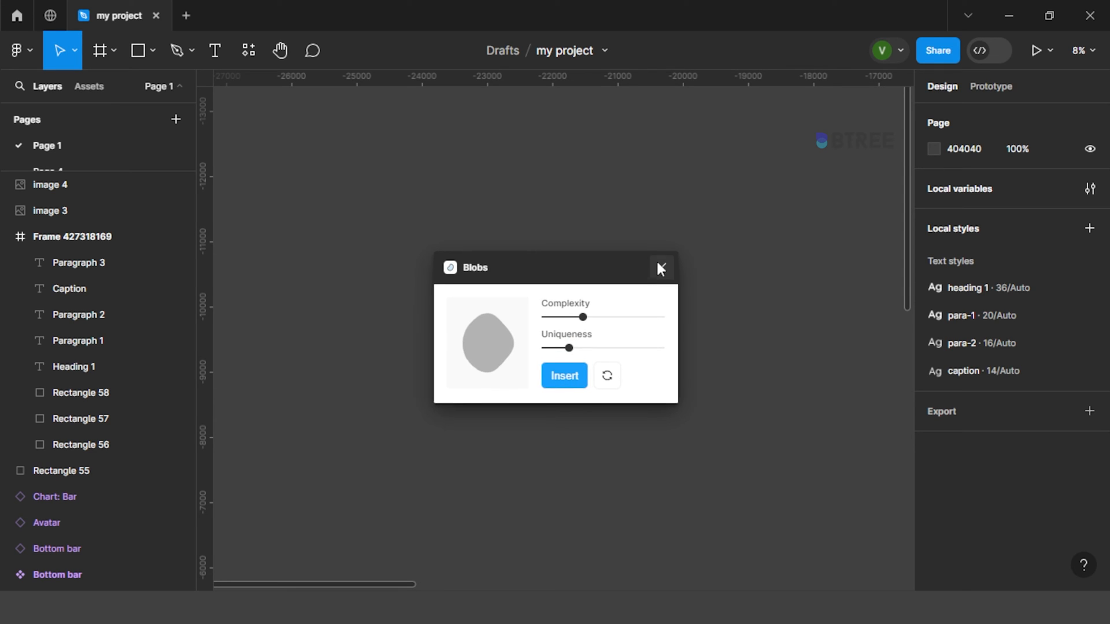
Move one blob below the other and fill the upper blob with a light coral red.
drag(535, 326, 566, 366)
scroll(566, 367, up, 5)
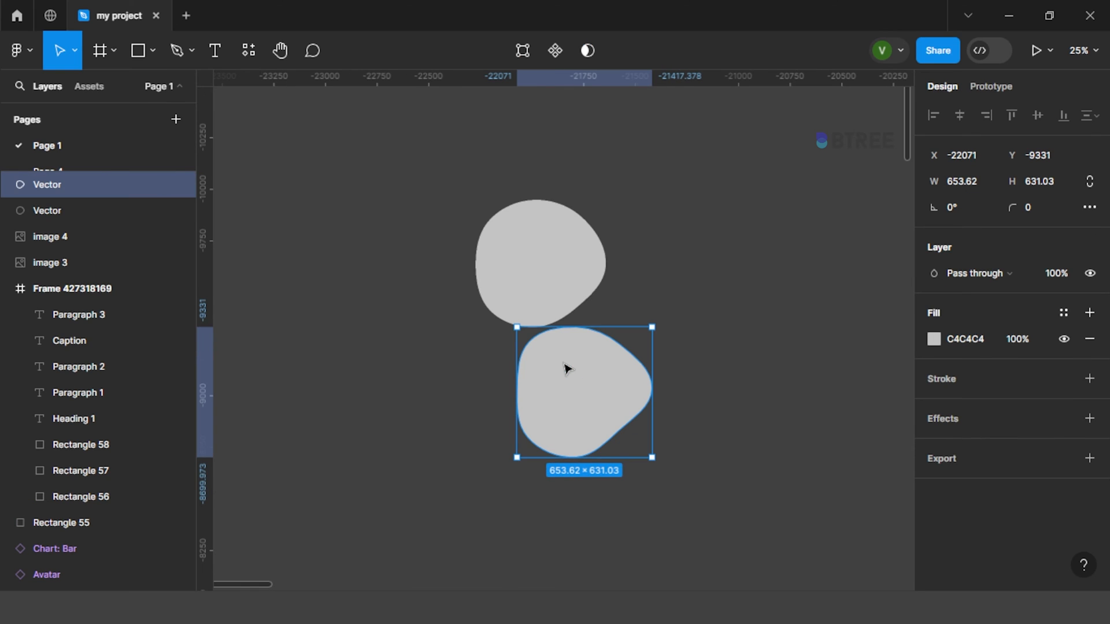
click(575, 287)
click(932, 338)
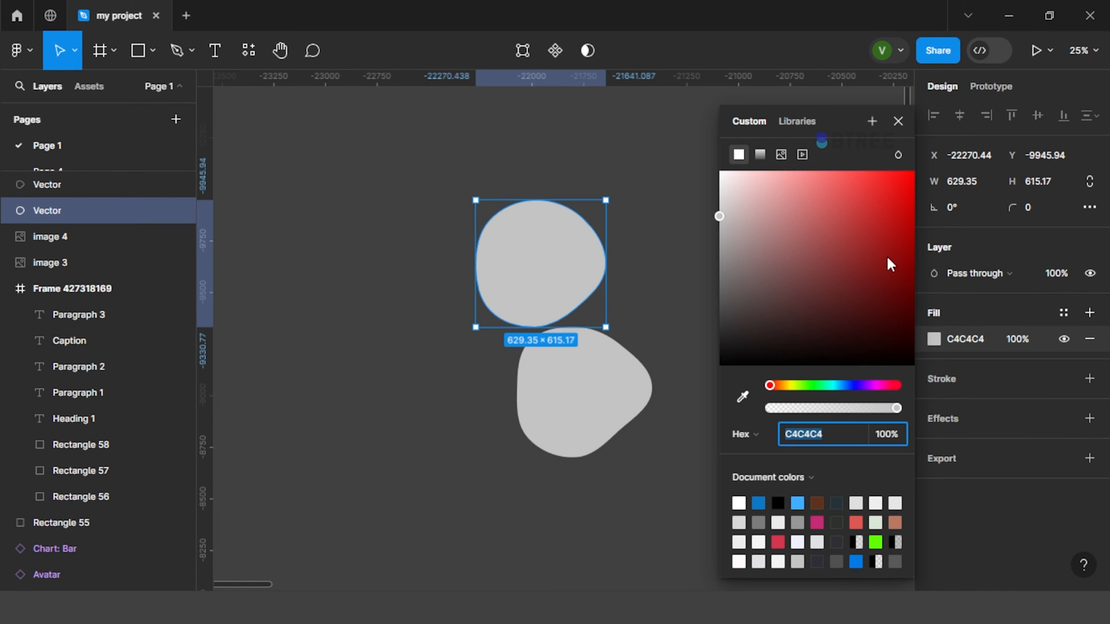
drag(882, 243, 824, 183)
Fill the lower blob with the darker red C95B5B.
click(601, 439)
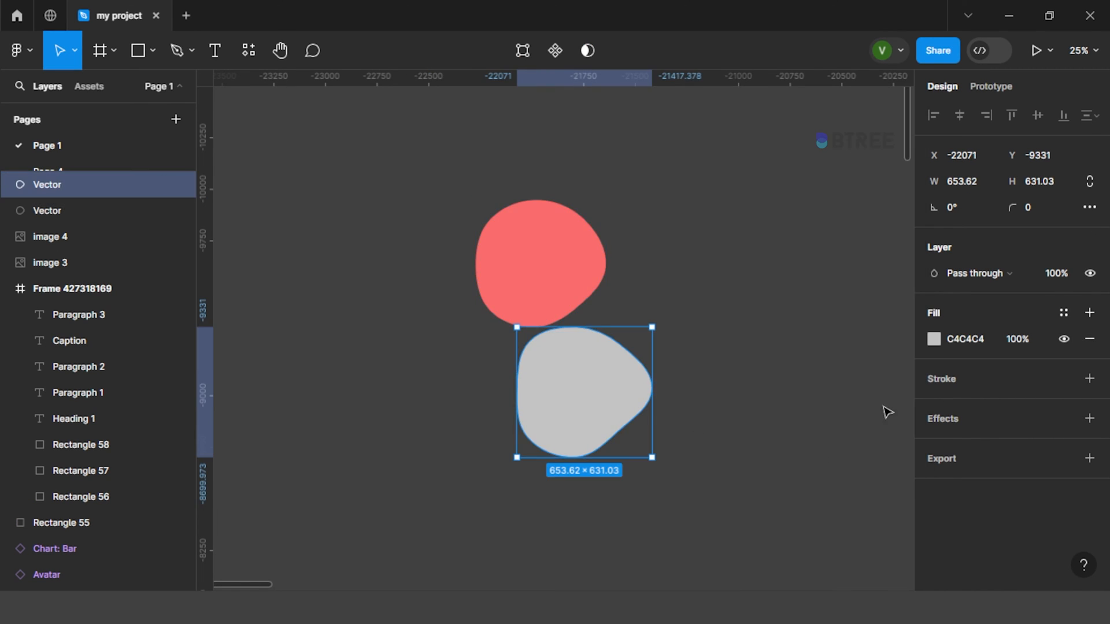
click(932, 339)
drag(878, 304, 827, 217)
click(638, 330)
Move the dark red blob up so it overlaps the lower part of the coral blob, and deselect it.
drag(604, 321, 594, 314)
scroll(592, 347, up, 5)
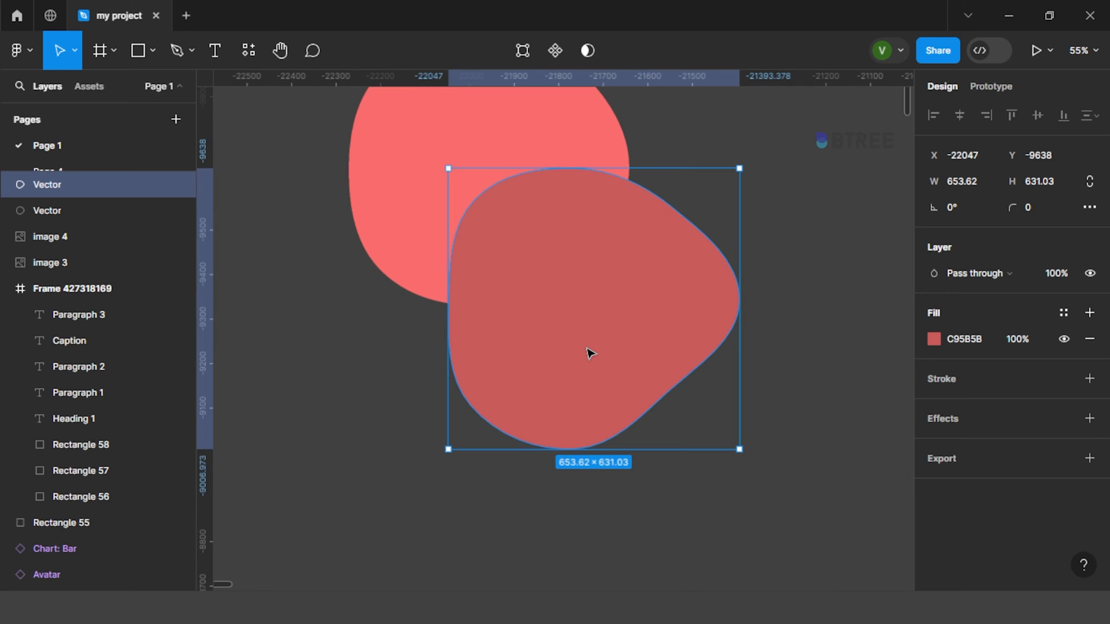
scroll(589, 353, up, 2)
scroll(461, 252, down, 3)
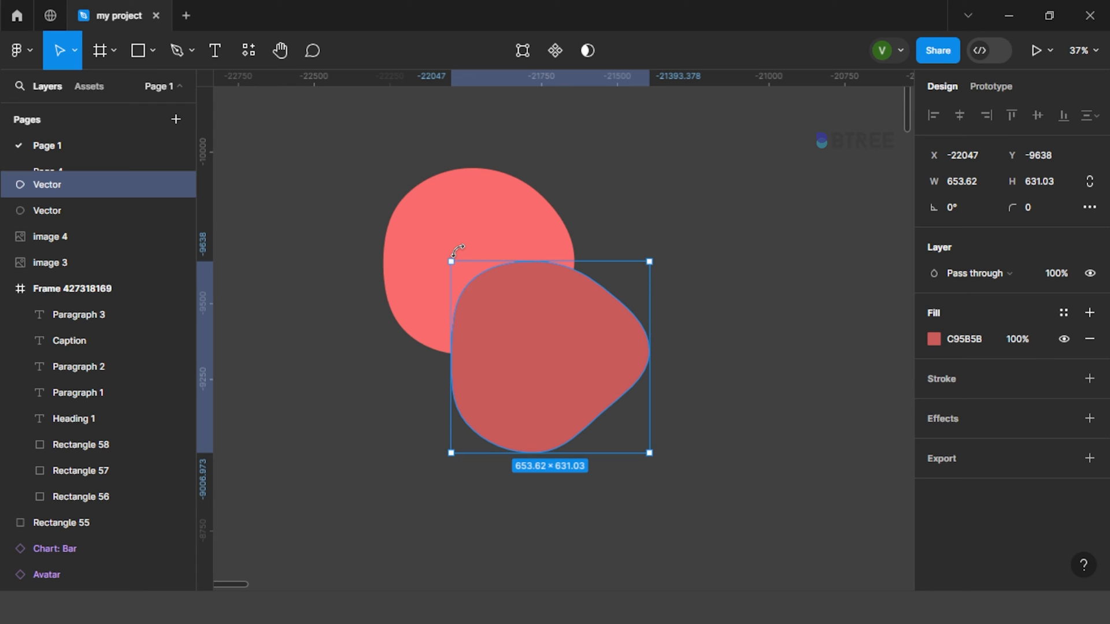
click(324, 214)
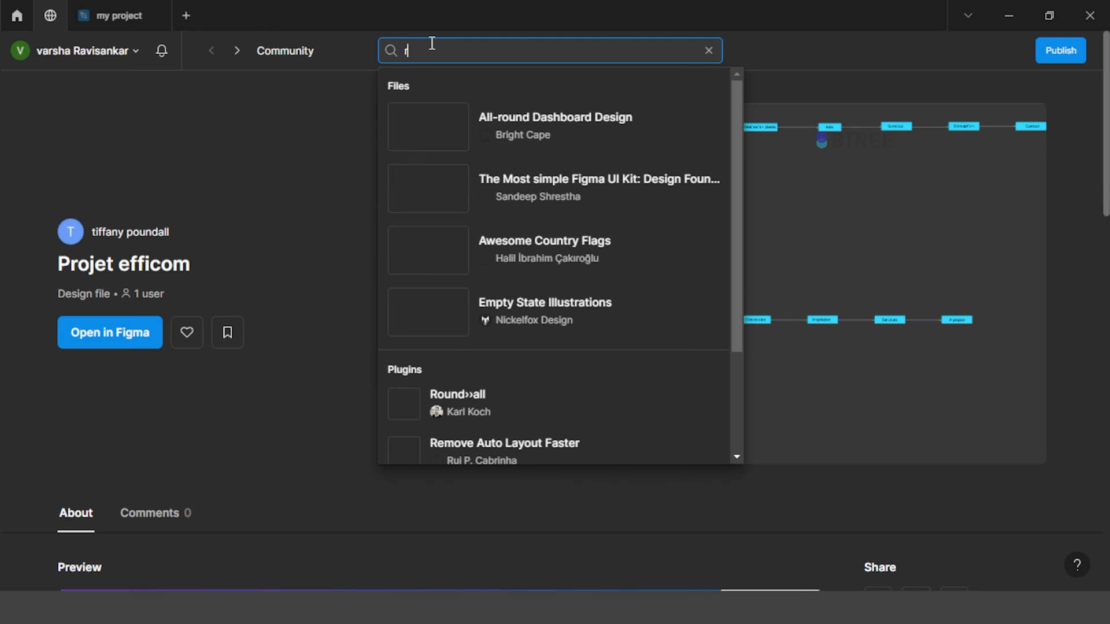
Search the Figma Community for "round all", limit the results to plugins and open the first one.
text(ound all)
key(Return)
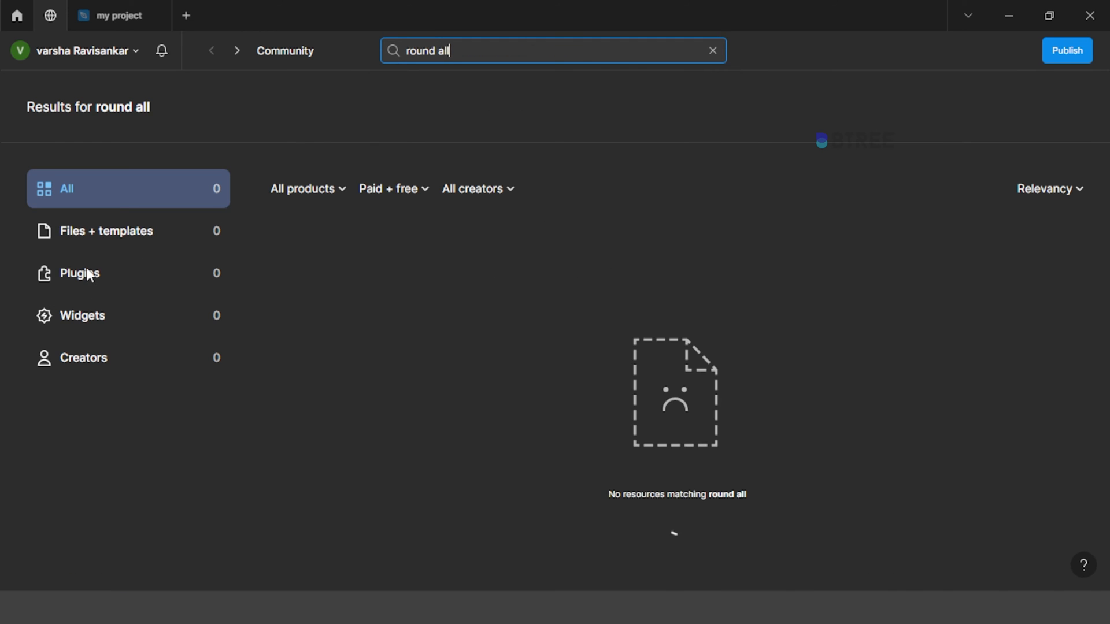
click(87, 273)
click(370, 242)
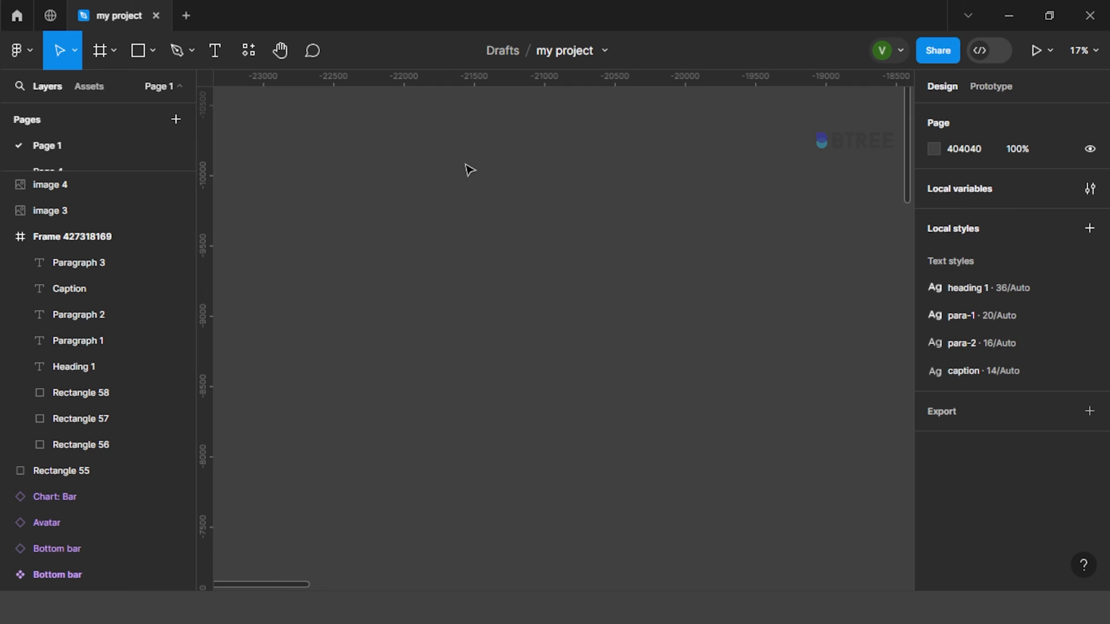
Draw a frame of about 1127 × 1960 and a rectangle of about 449 × 351 in its upper part.
key(f)
drag(411, 154, 578, 433)
scroll(508, 194, up, 2)
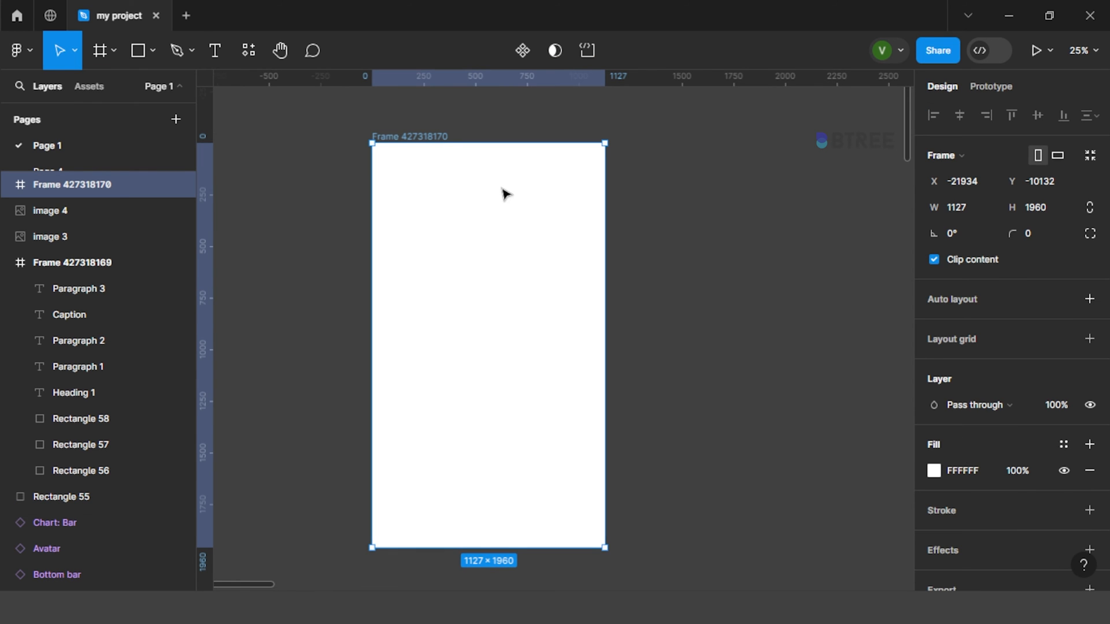
key(r)
drag(420, 189, 513, 262)
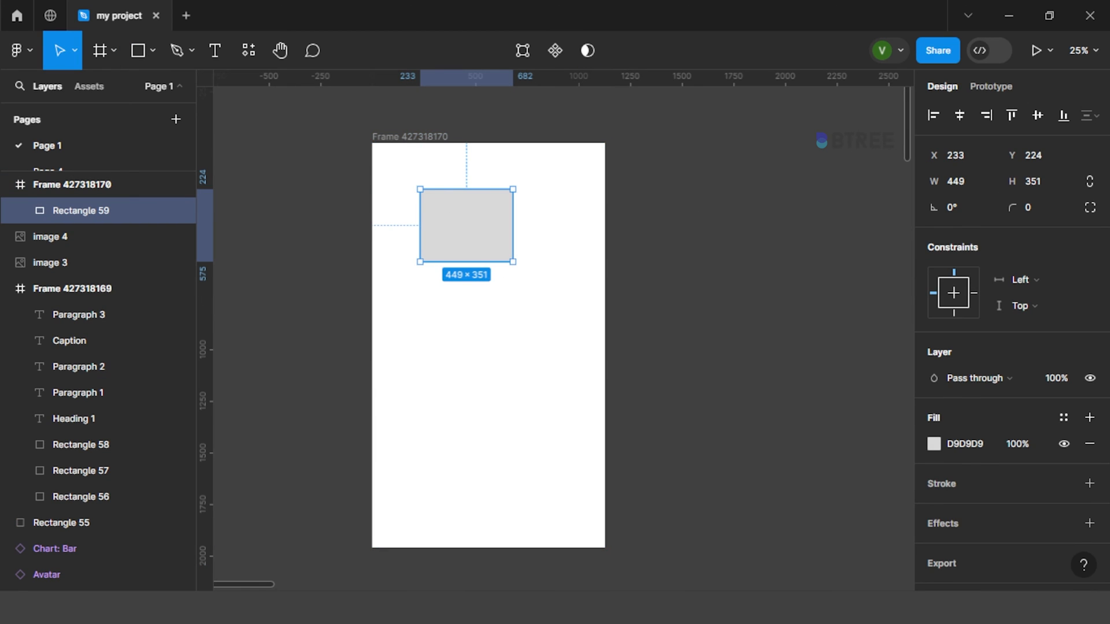
Enlarge the rectangle to about 737 wide near the frame's upper edge and set its height to 488.5.
click(1053, 180)
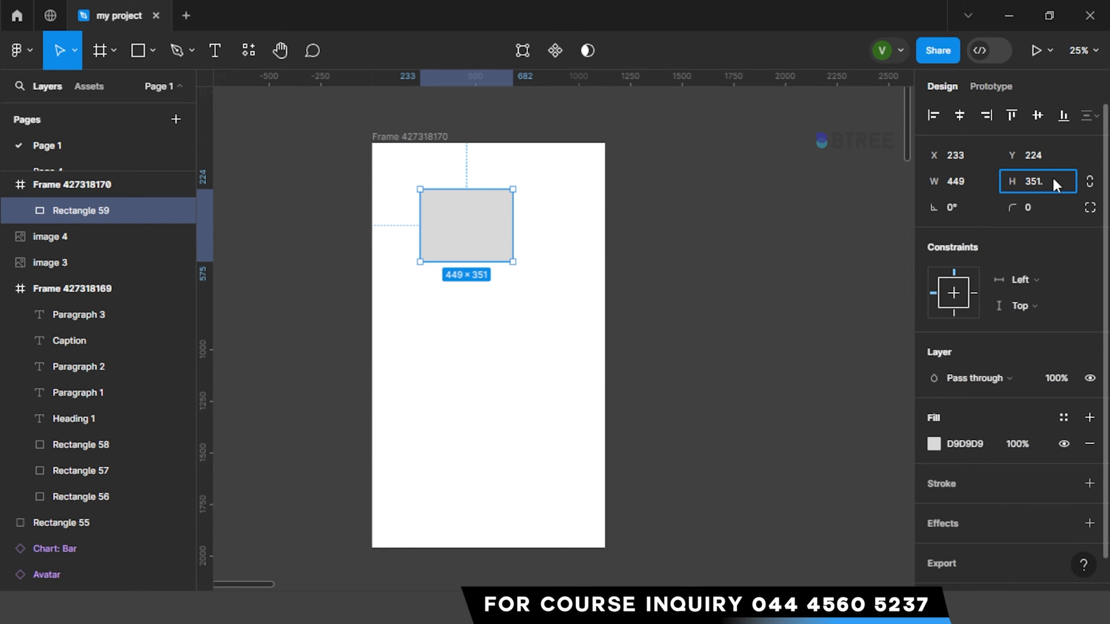
key(Return)
drag(470, 248, 524, 244)
drag(504, 202, 544, 213)
click(1040, 183)
click(1039, 182)
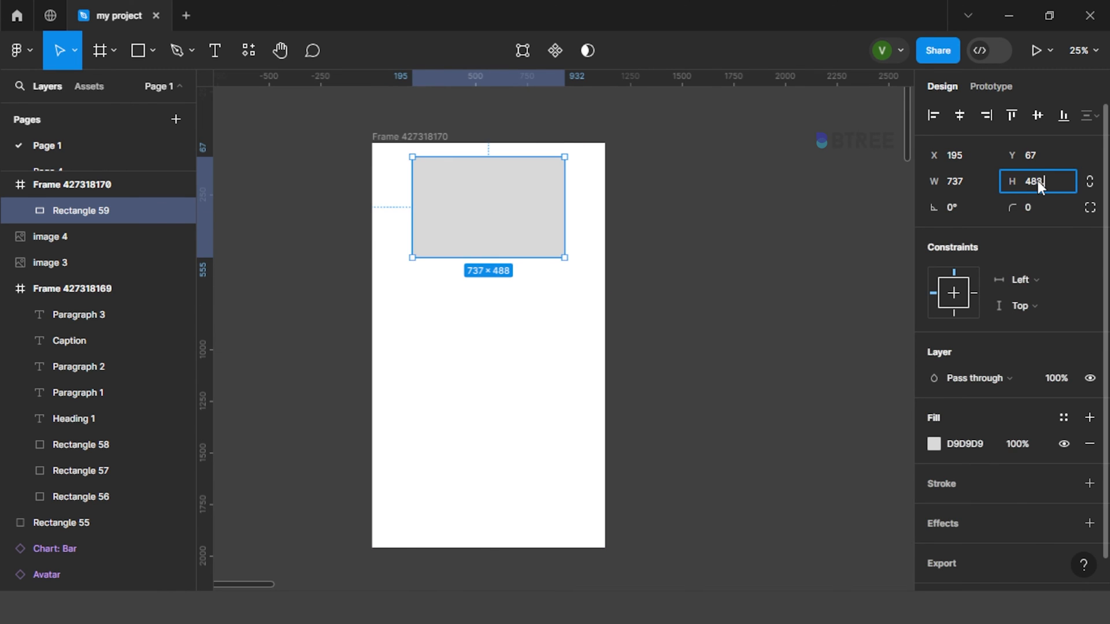
click(415, 285)
Draw an ellipse about 453 wide below the rectangle and set its height to 440.7.
scroll(415, 285, up, 3)
key(o)
drag(416, 270, 554, 405)
click(1065, 188)
text(440.7)
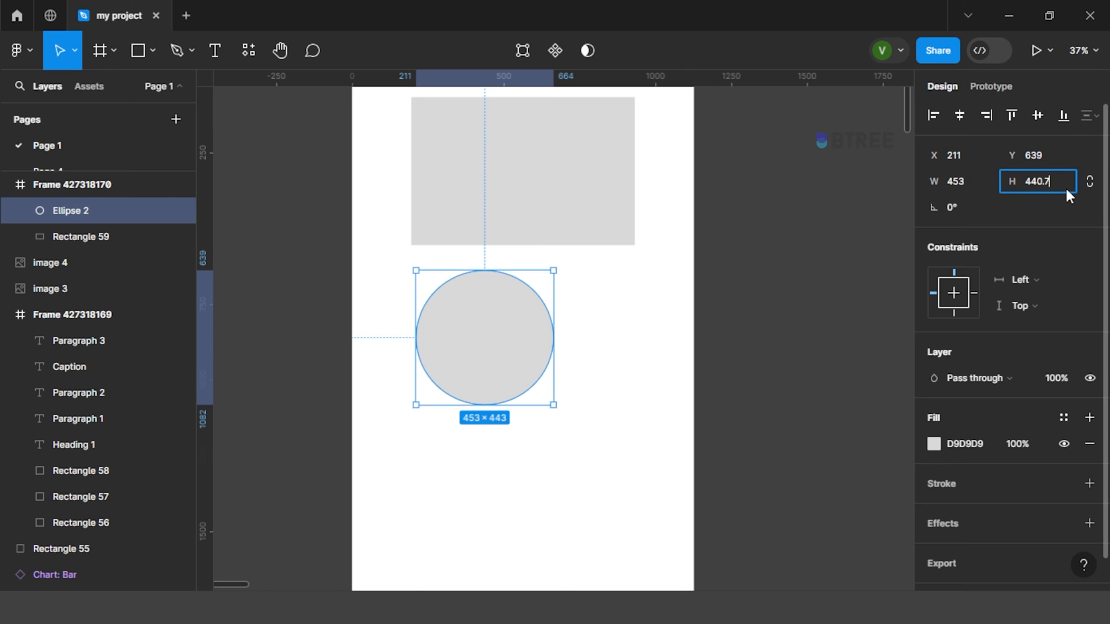
key(Return)
click(544, 451)
Fill the ellipse below the rectangle with a medium blue.
scroll(541, 444, down, 2)
click(496, 283)
click(935, 444)
drag(862, 231, 867, 178)
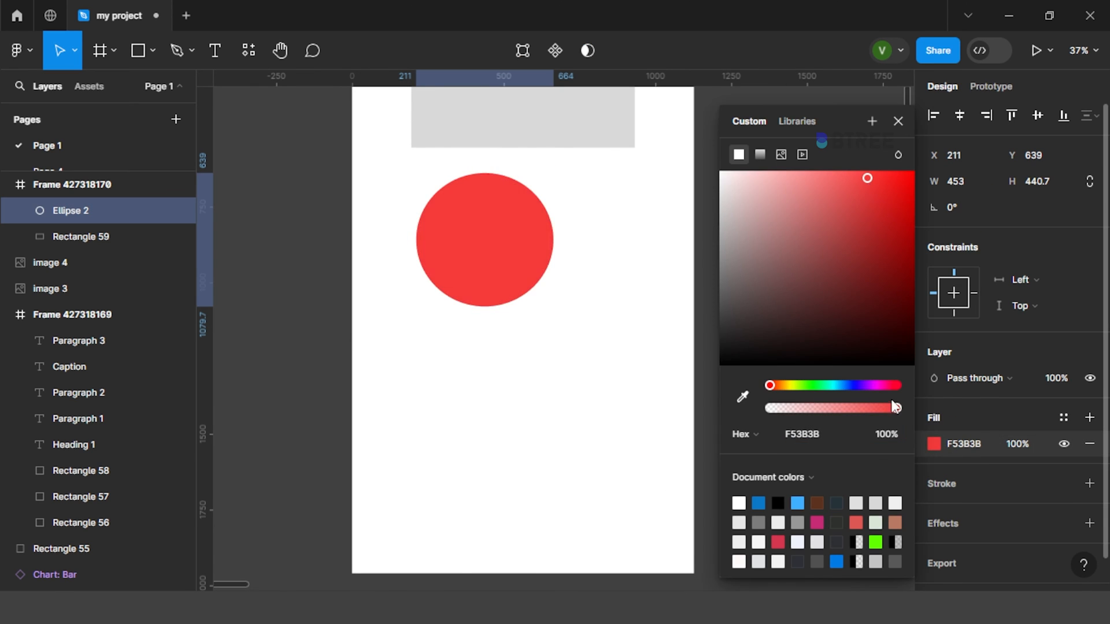
mouse_move(879, 386)
mouse_down()
mouse_move(845, 386)
mouse_move(872, 399)
mouse_up()
click(849, 180)
Fill the rectangle above the ellipse with a deep blue-violet and deselect it.
click(601, 127)
click(934, 444)
click(841, 172)
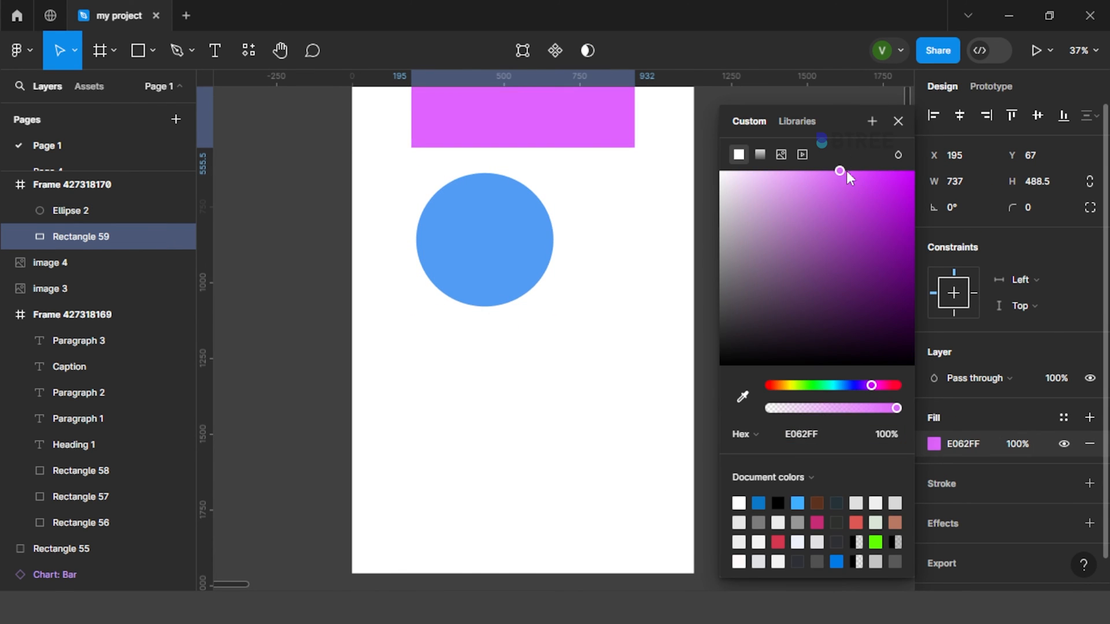
drag(847, 171, 889, 204)
drag(872, 386, 860, 385)
click(528, 375)
Draw a triangle about 526 wide below the ellipse and set its height to 262.9.
scroll(528, 376, up, 2)
scroll(532, 399, down, 2)
click(140, 51)
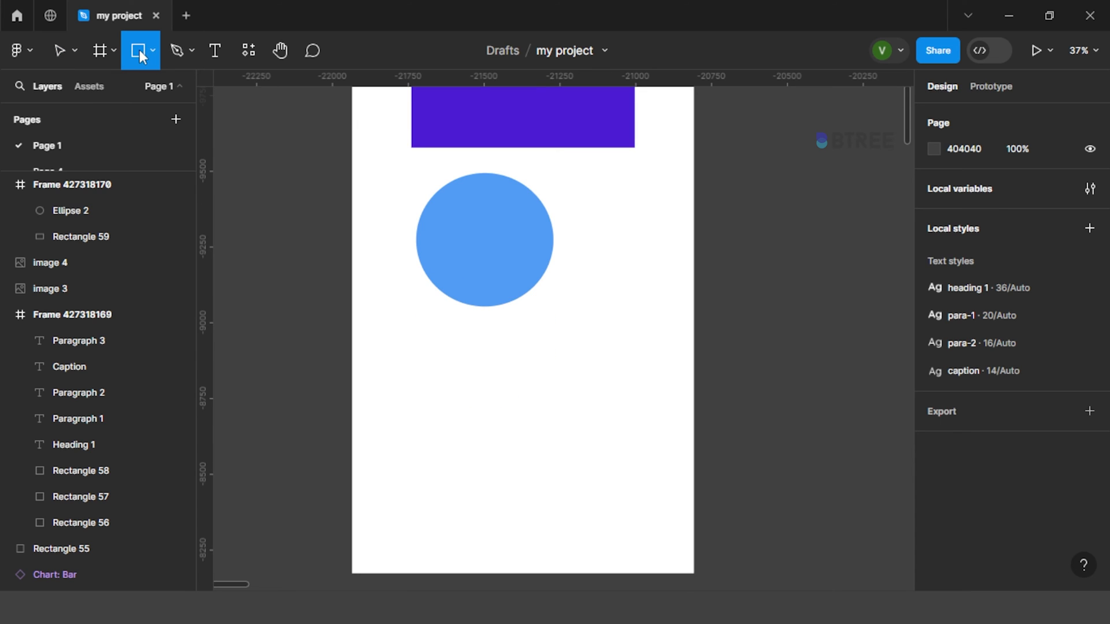
click(152, 50)
click(152, 168)
mouse_move(429, 358)
mouse_down()
mouse_move(504, 405)
mouse_move(589, 428)
mouse_up()
scroll(563, 431, up, 2)
drag(519, 413, 513, 453)
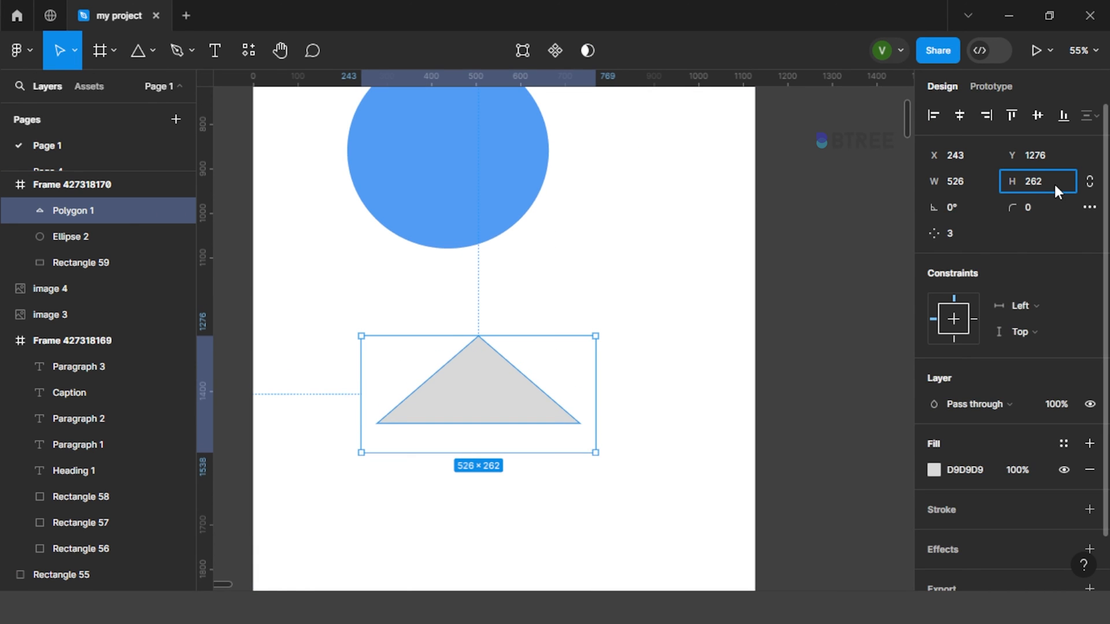
click(657, 288)
Find and launch the Round>>all plugin.
scroll(656, 287, down, 4)
key(ctrl+/)
text(ro)
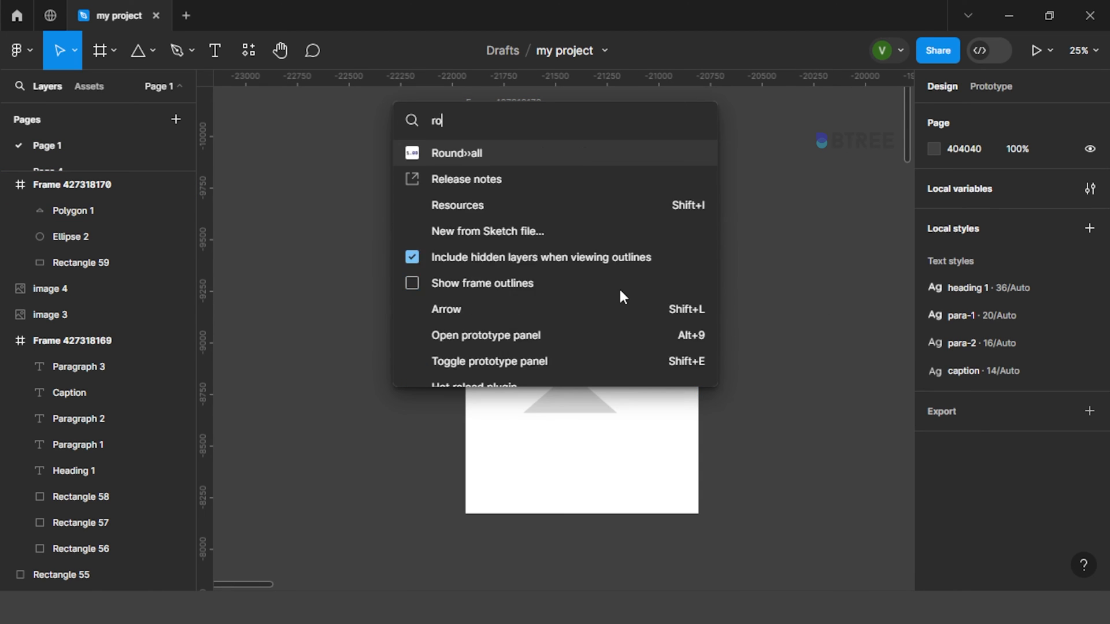
key(Return)
Rename the shapes' frame as "frame" and reposition it and the plugin window so they do not overlap.
scroll(329, 211, down, 2)
click(471, 130)
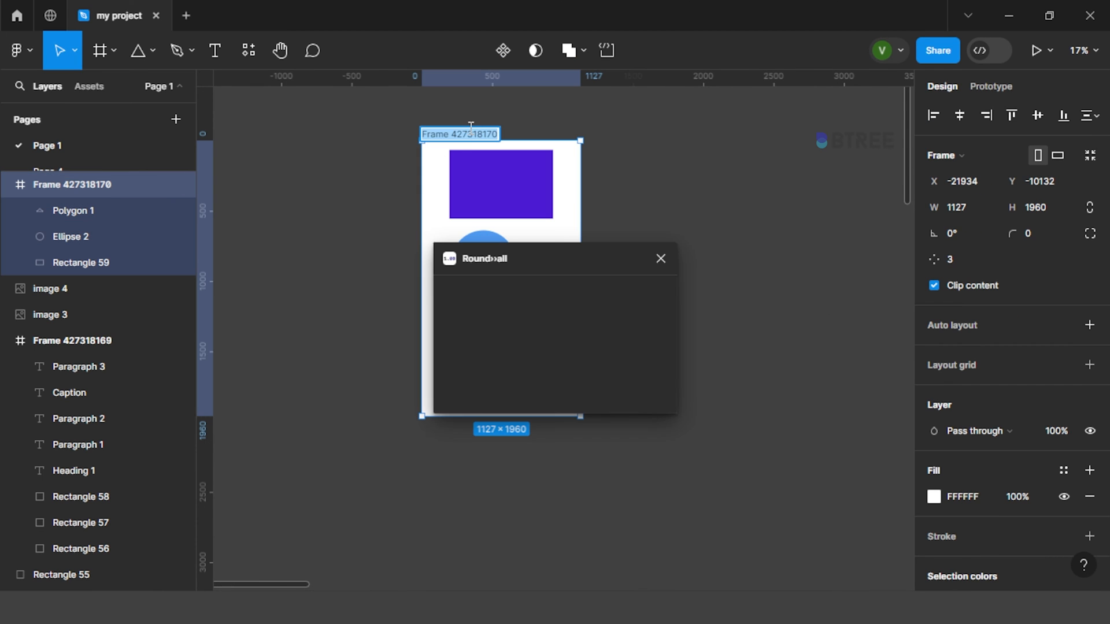
text(frame)
key(Return)
drag(430, 135, 276, 199)
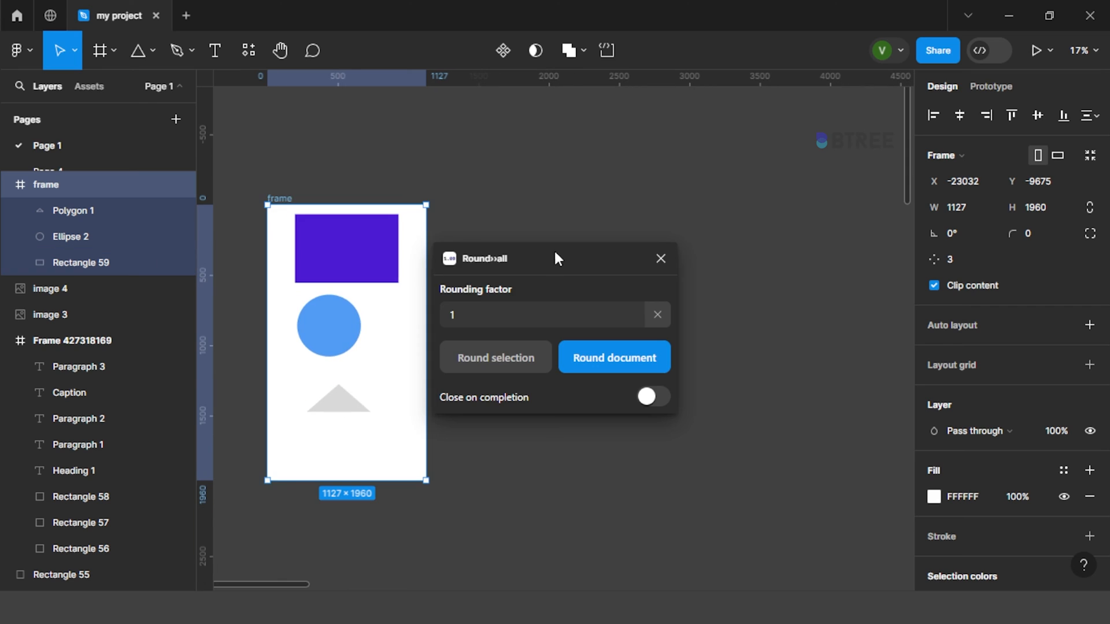
drag(554, 257, 641, 205)
drag(280, 199, 315, 180)
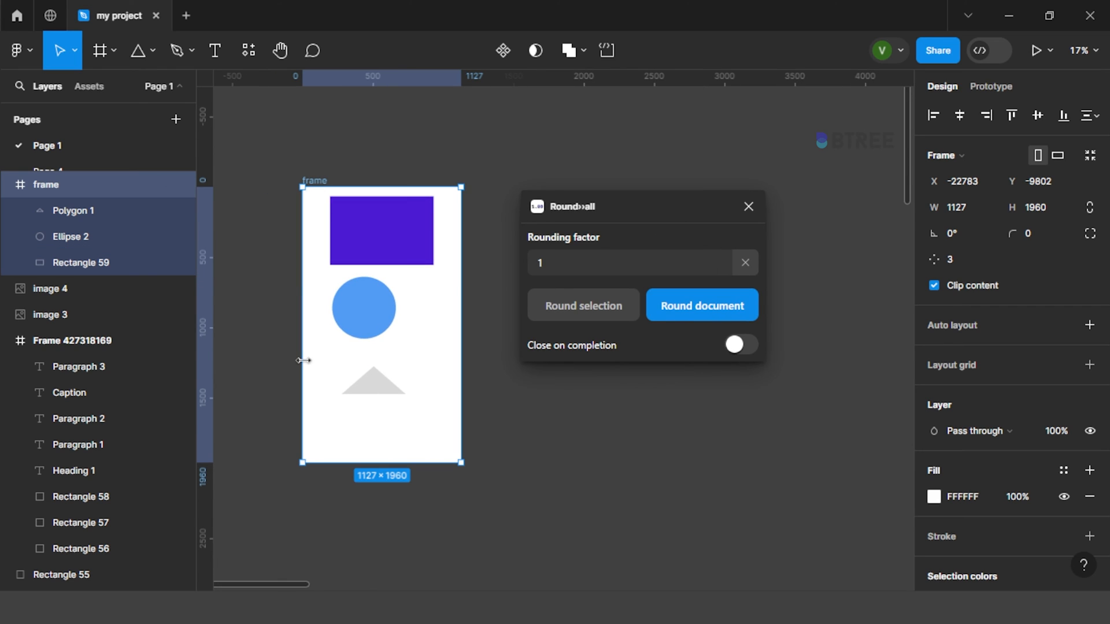
scroll(303, 361, up, 2)
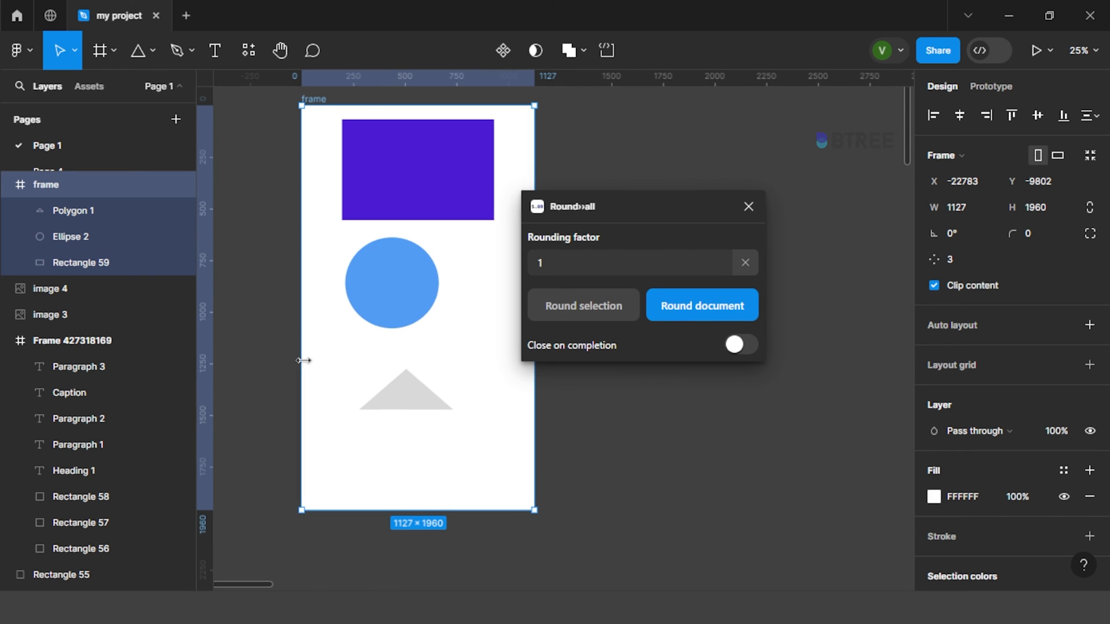
Check the sizes of the rectangle, the ellipse and the triangle for decimals.
click(454, 199)
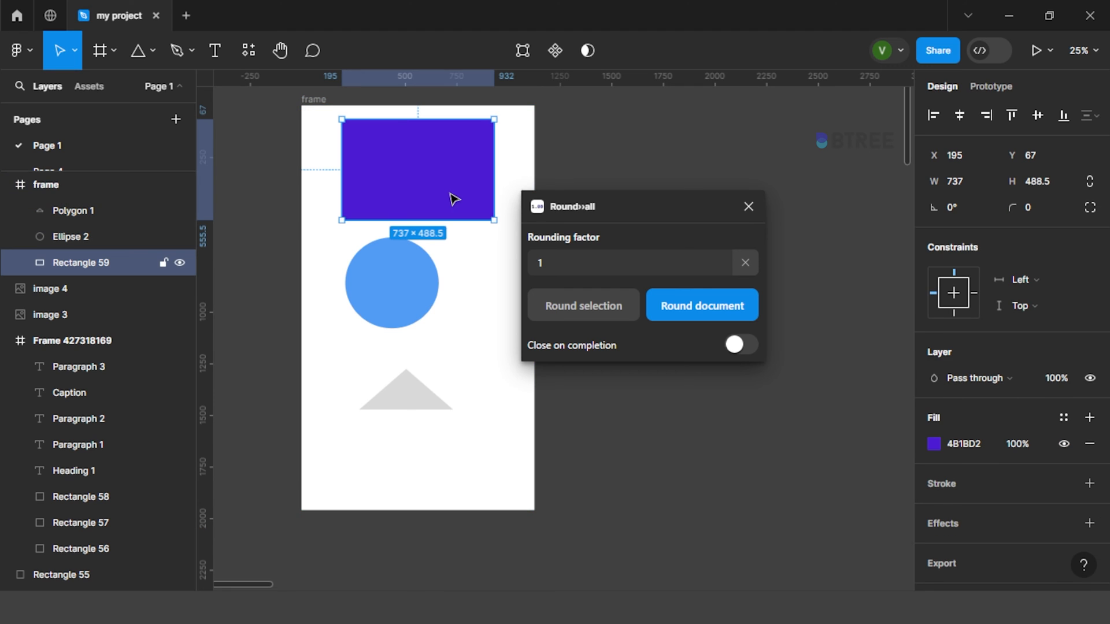
click(423, 275)
click(398, 399)
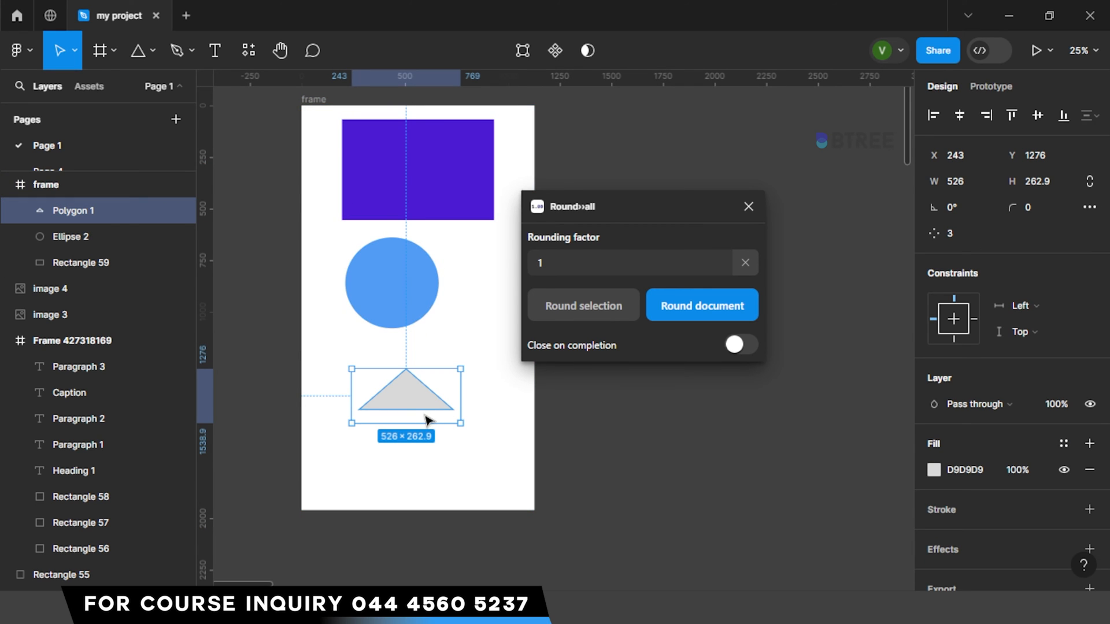
Select the frame and round the decimal values of the document with a rounding factor of 1.
scroll(427, 419, up, 3)
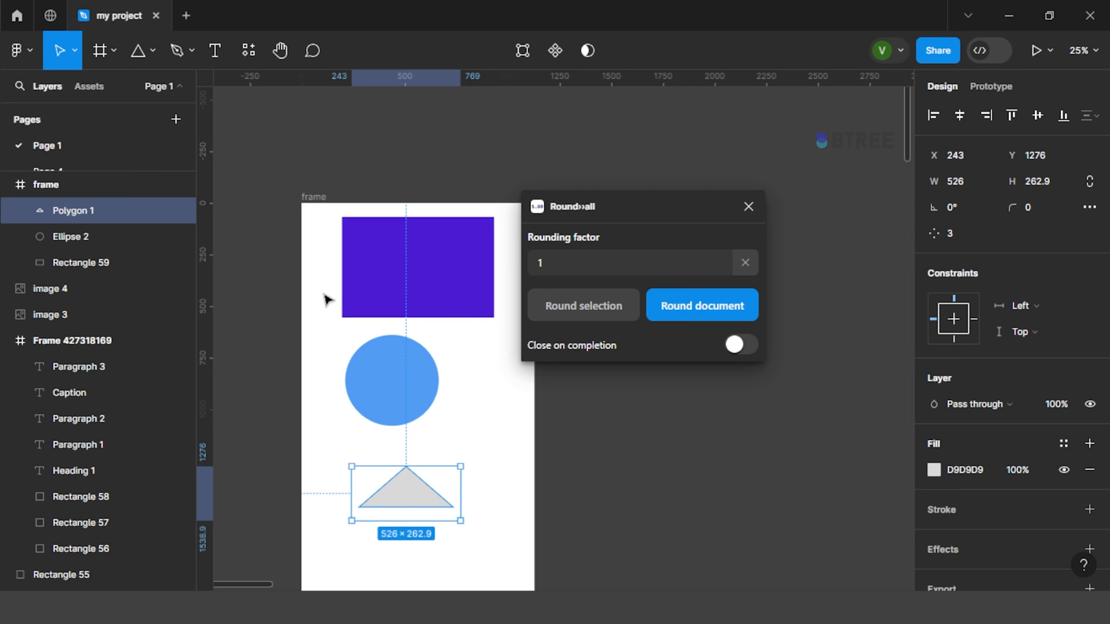
click(315, 197)
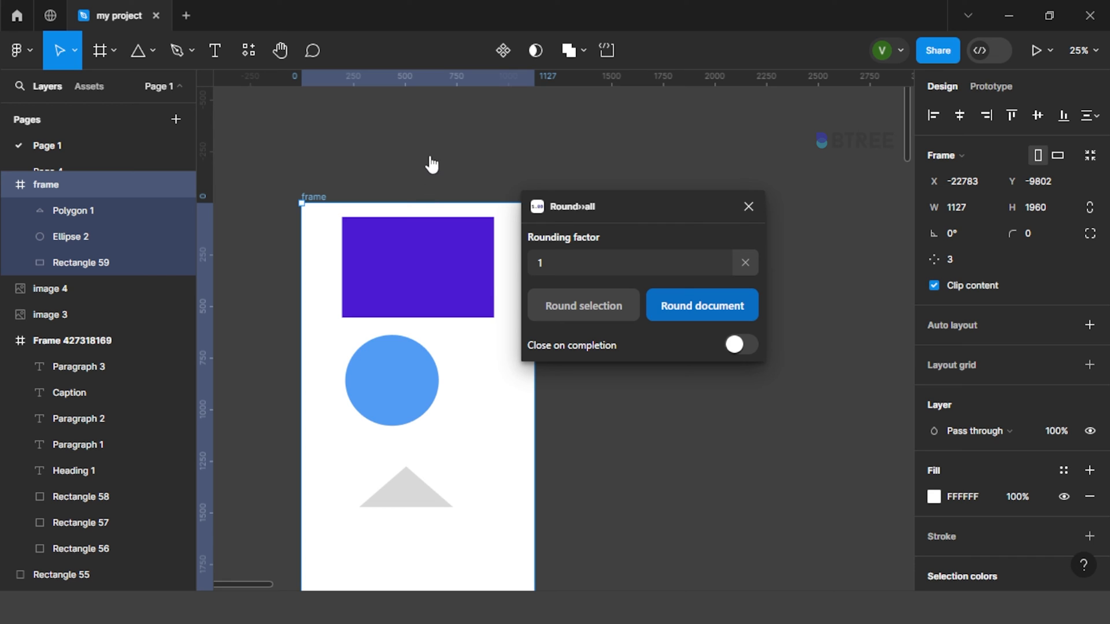
click(682, 160)
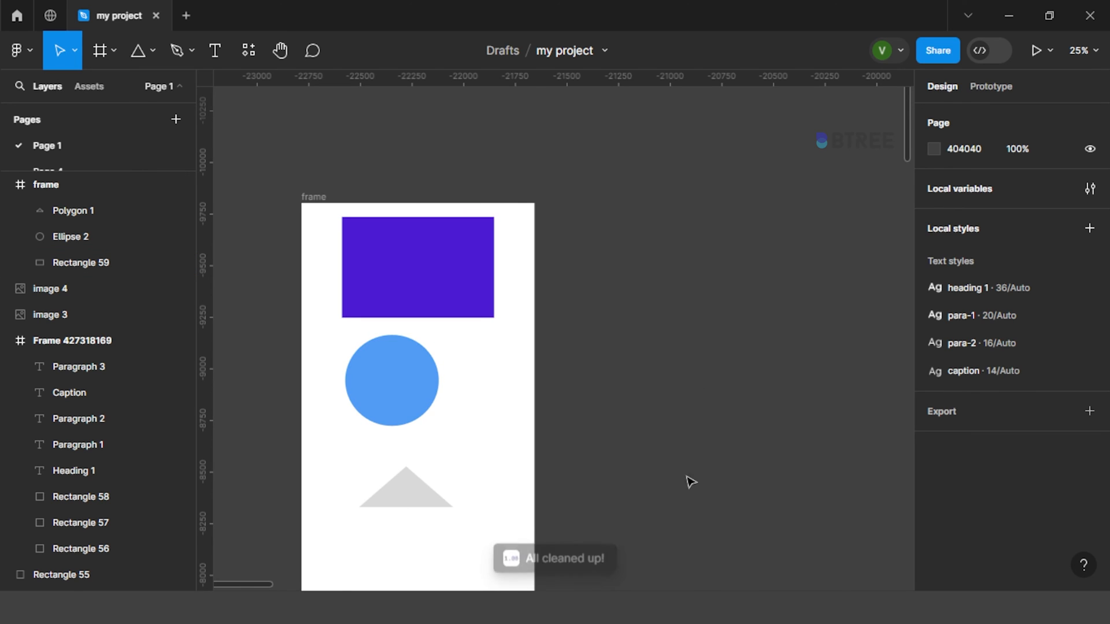
Examine the heights of the rectangle, the ellipse and the triangle after rounding.
click(420, 314)
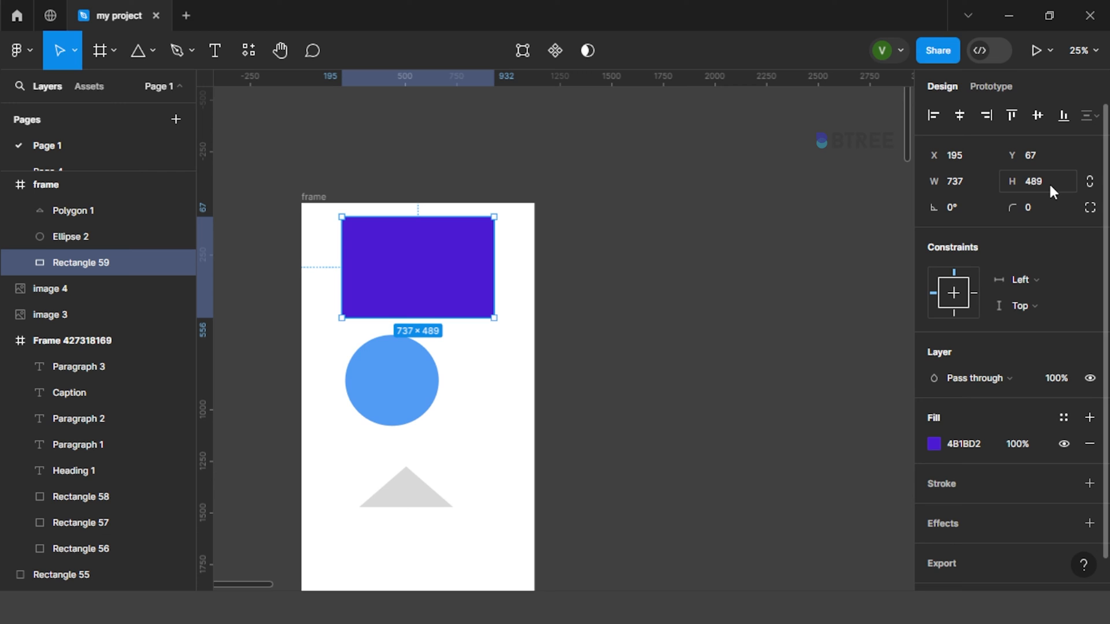
click(410, 379)
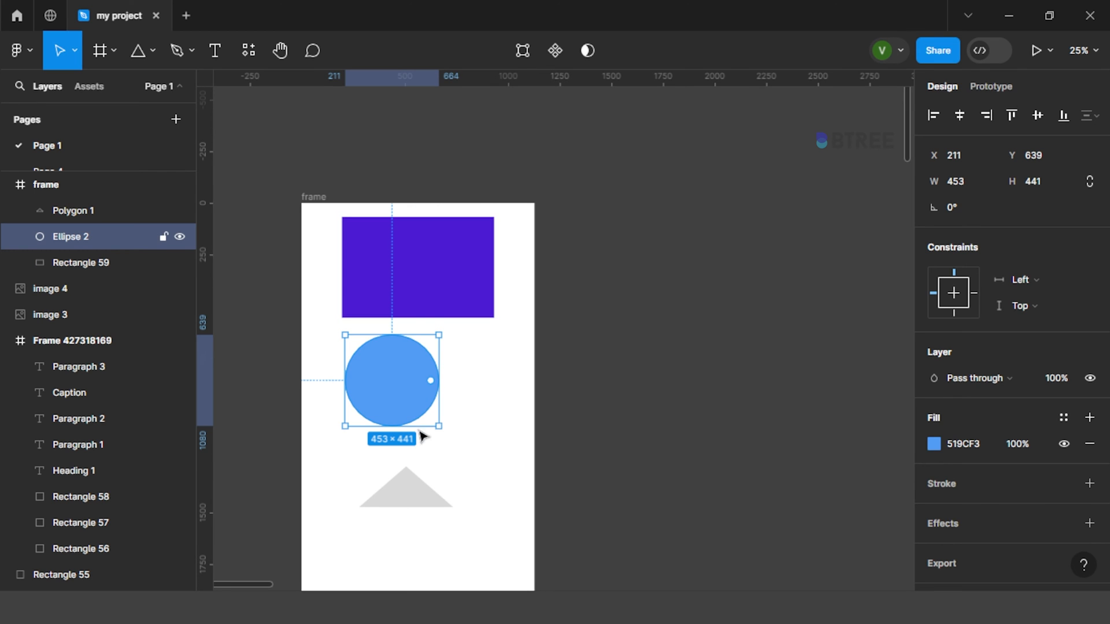
click(420, 490)
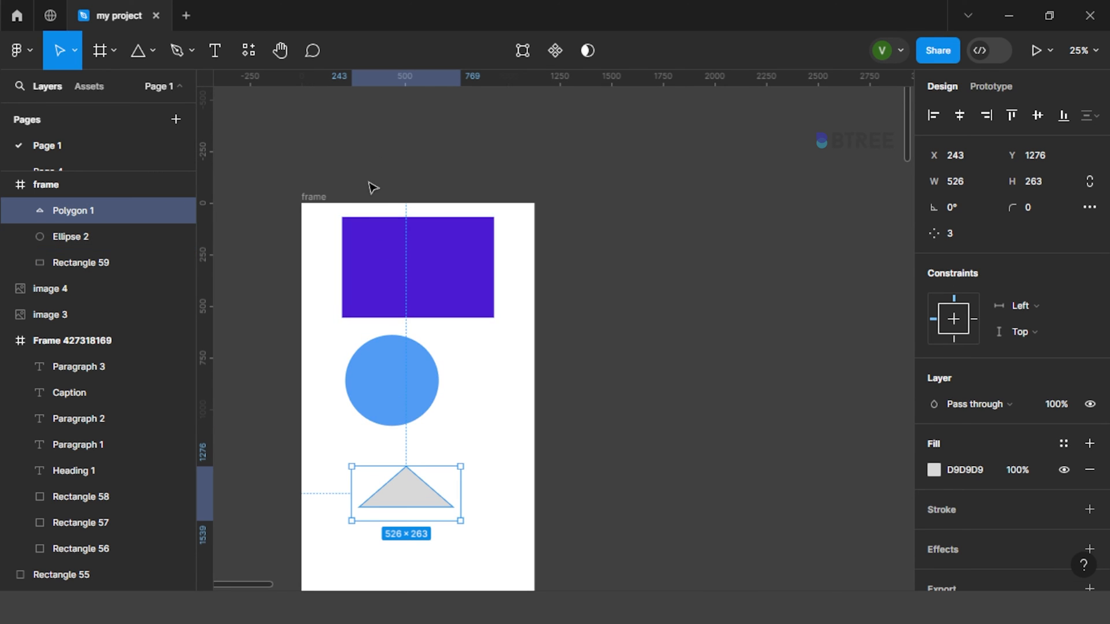
click(635, 349)
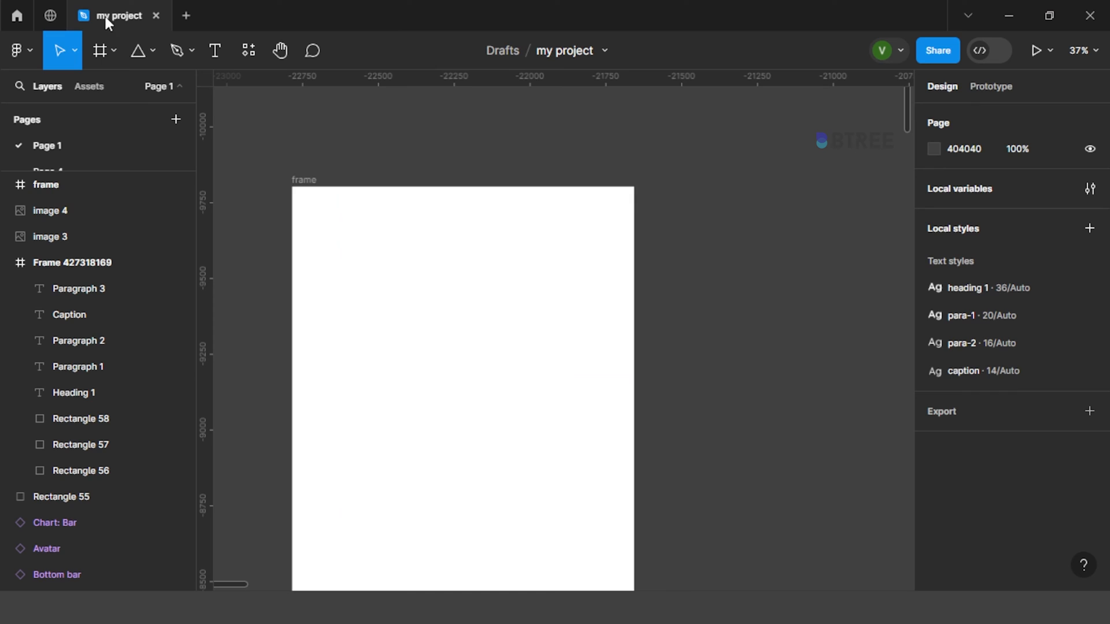
Add the text "Dummy Text" in the empty frame in Poiret One, size 64, with Auto line height.
click(411, 312)
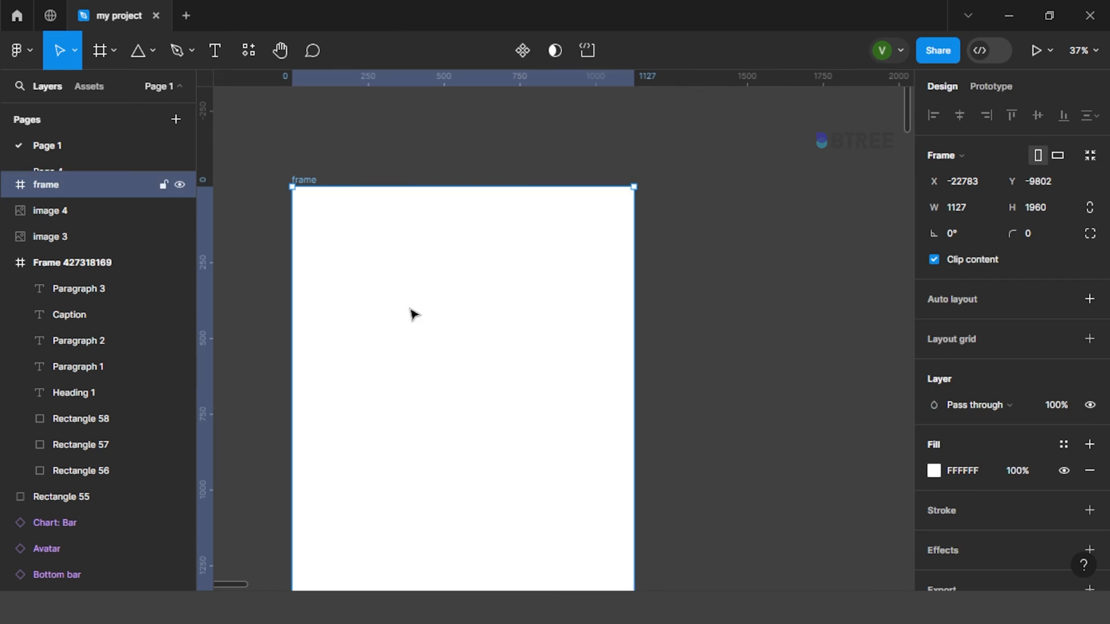
click(1075, 471)
click(1052, 535)
click(949, 445)
click(777, 360)
click(962, 498)
text(auto)
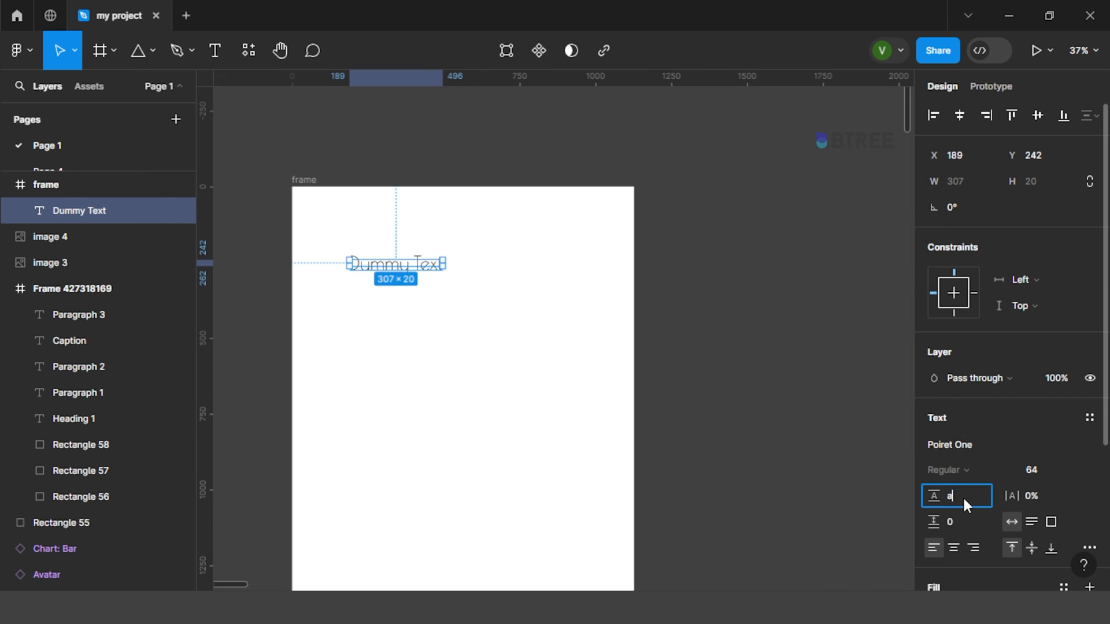
key(Return)
Enlarge the "Dummy Text" text box to about 751 × 410.
drag(444, 282, 577, 383)
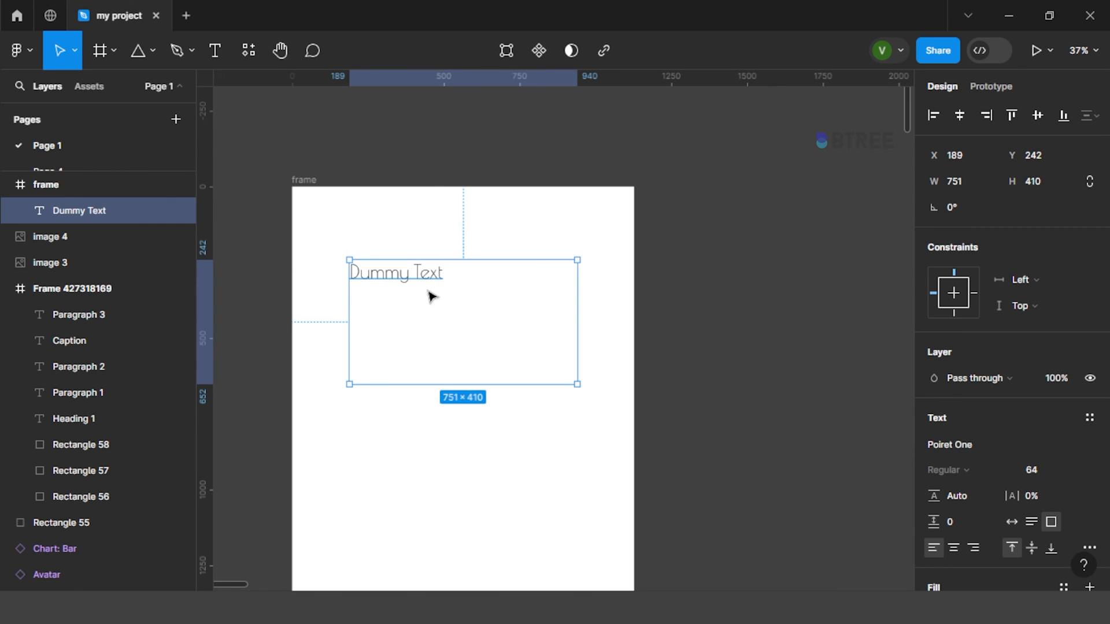
click(466, 163)
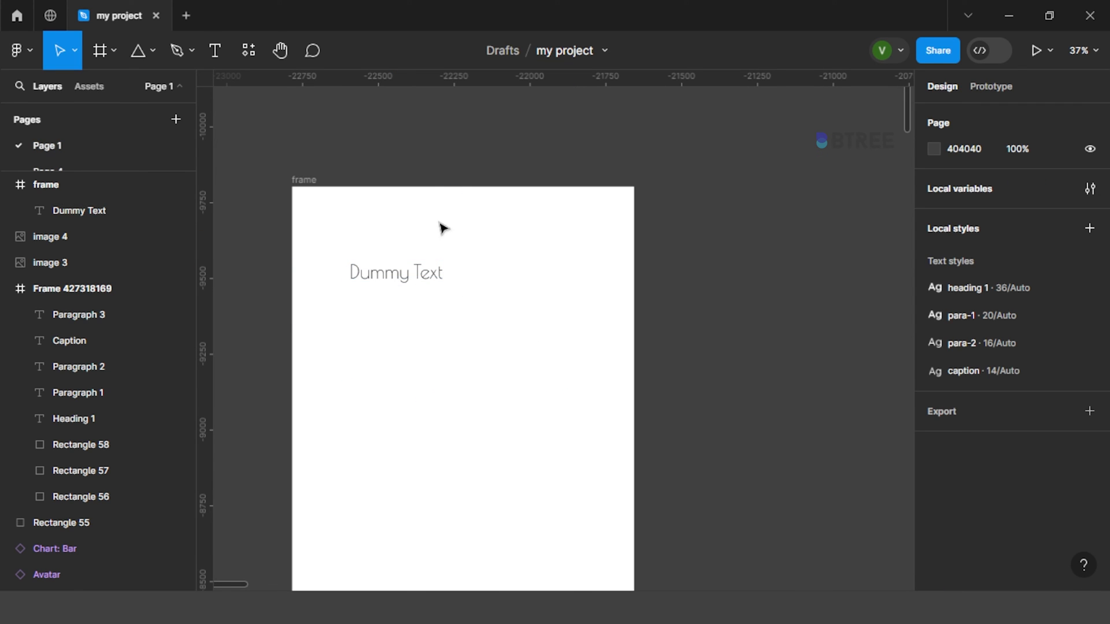
click(438, 285)
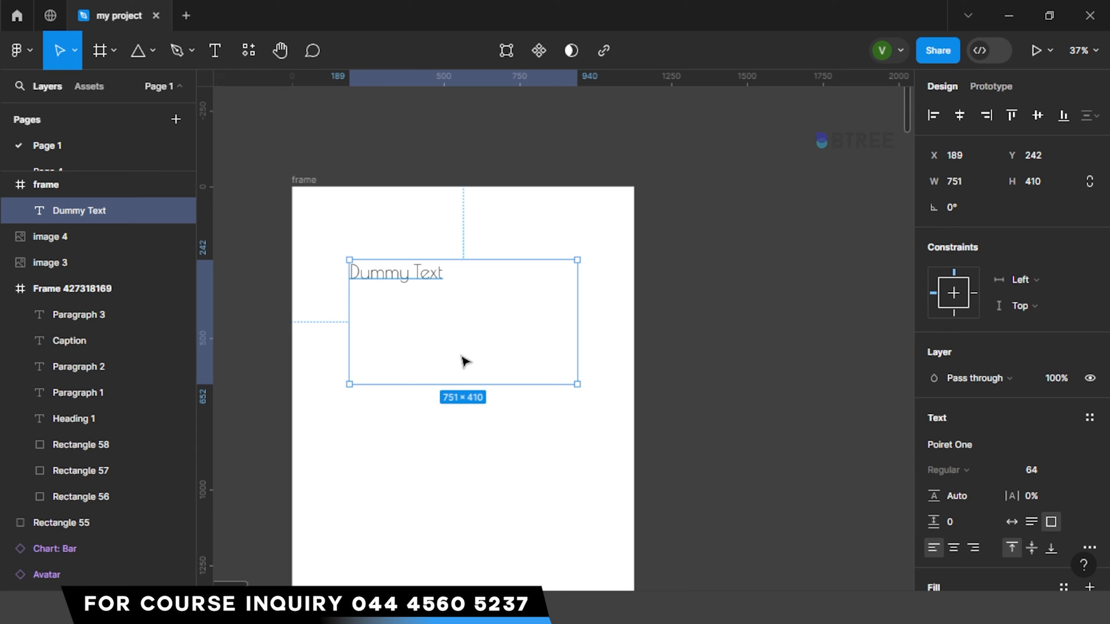
click(488, 211)
key(ctrl+slash)
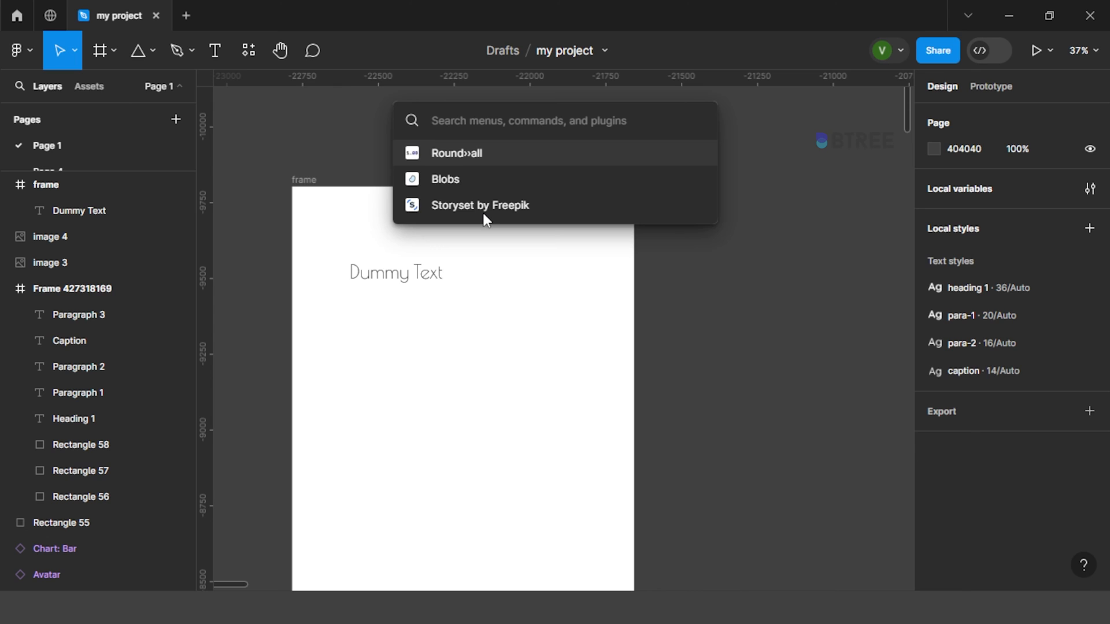
text(lo)
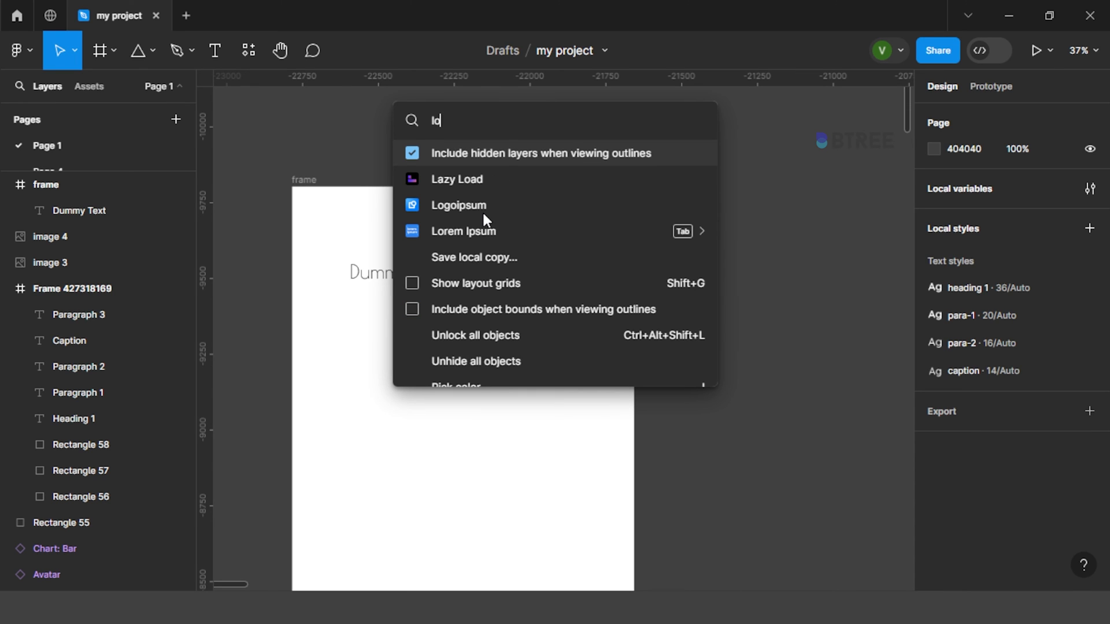
click(484, 214)
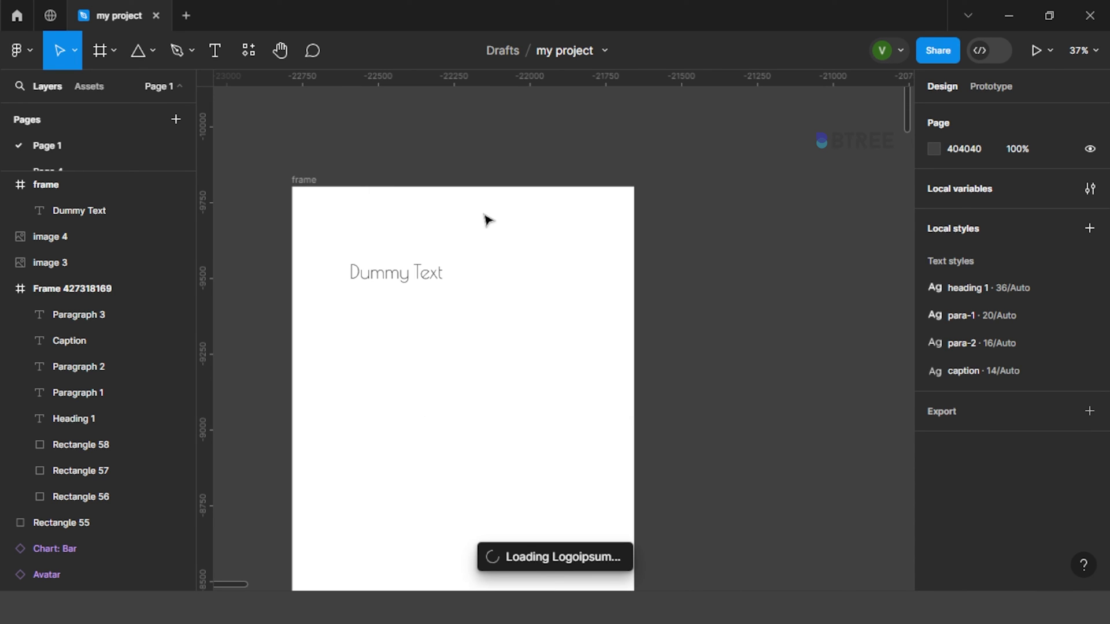
click(382, 289)
scroll(358, 280, down, 2)
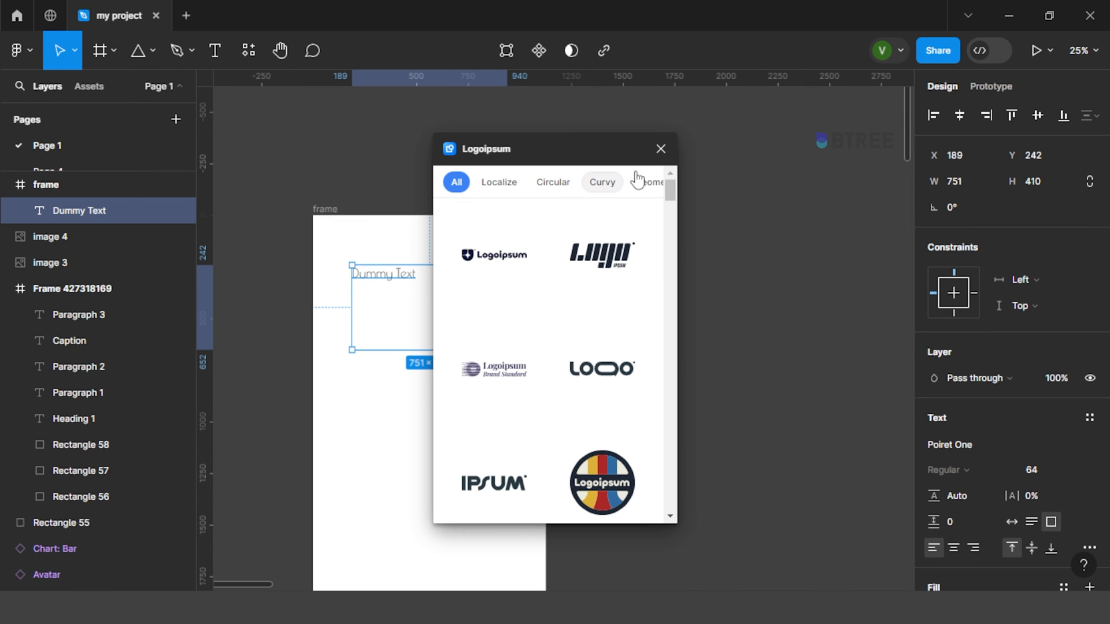
click(661, 149)
Launch the Lorem Ipsum plugin and generate 2 sentences of placeholder text in the "Dummy Text" box.
key(ctrl+/)
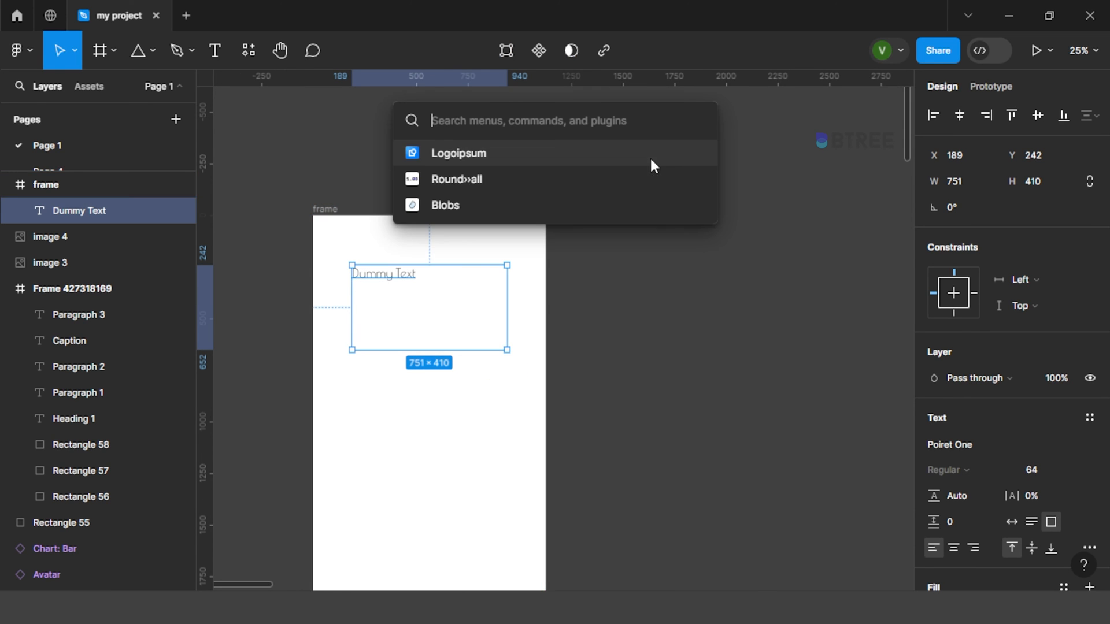
text(lo)
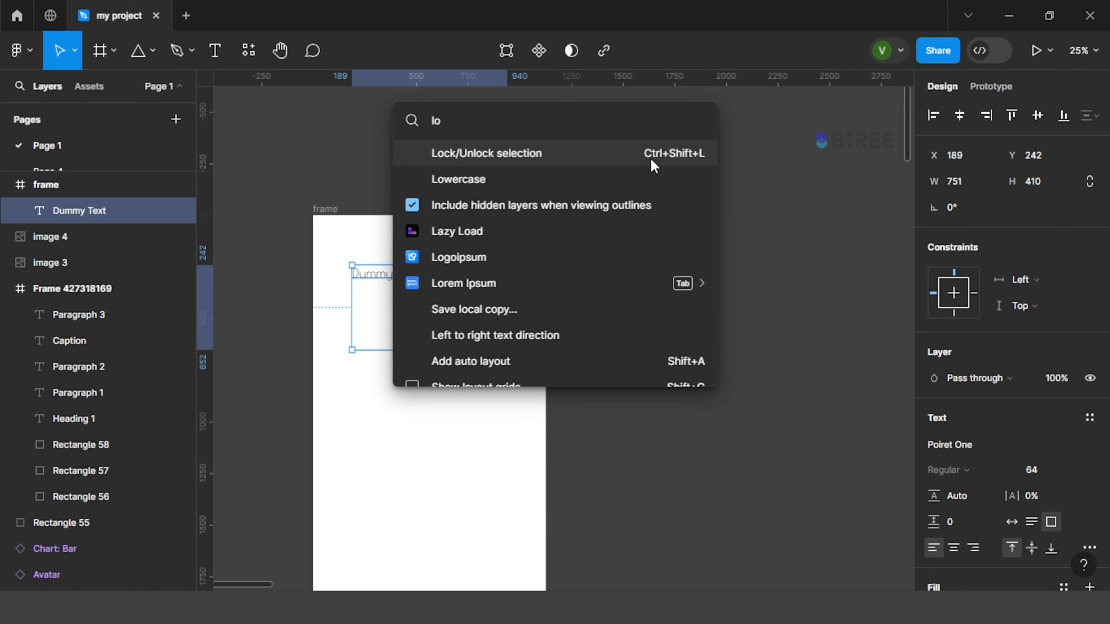
click(596, 292)
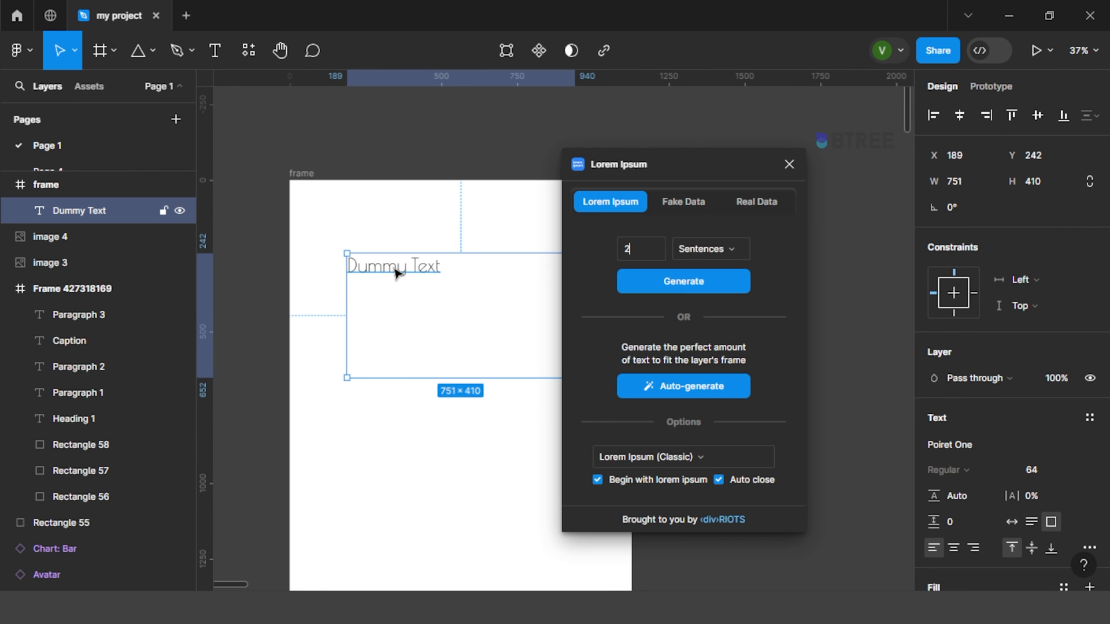
click(726, 285)
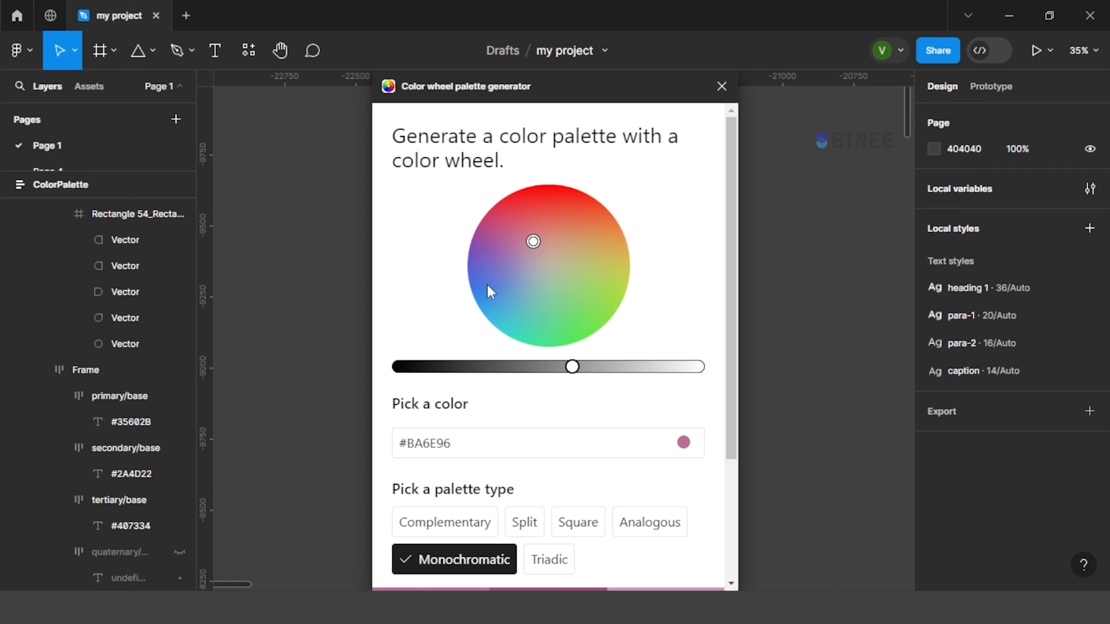
Generate a monochromatic palette from the blue #3562F3 with the Color wheel palette generator and close the plugin.
drag(488, 290, 497, 316)
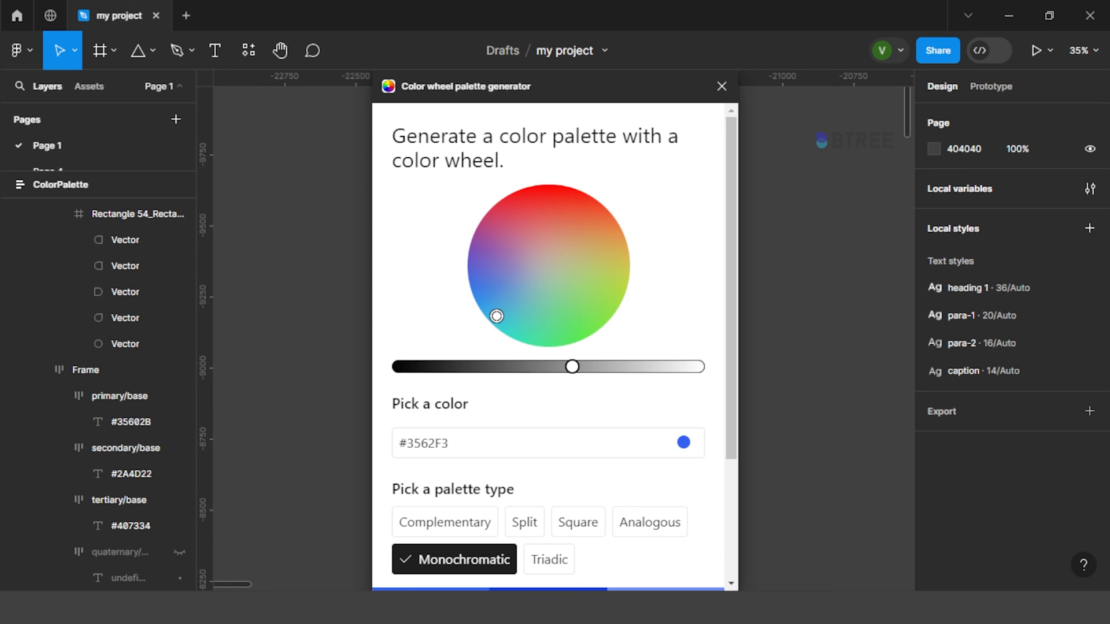
scroll(511, 424, down, 3)
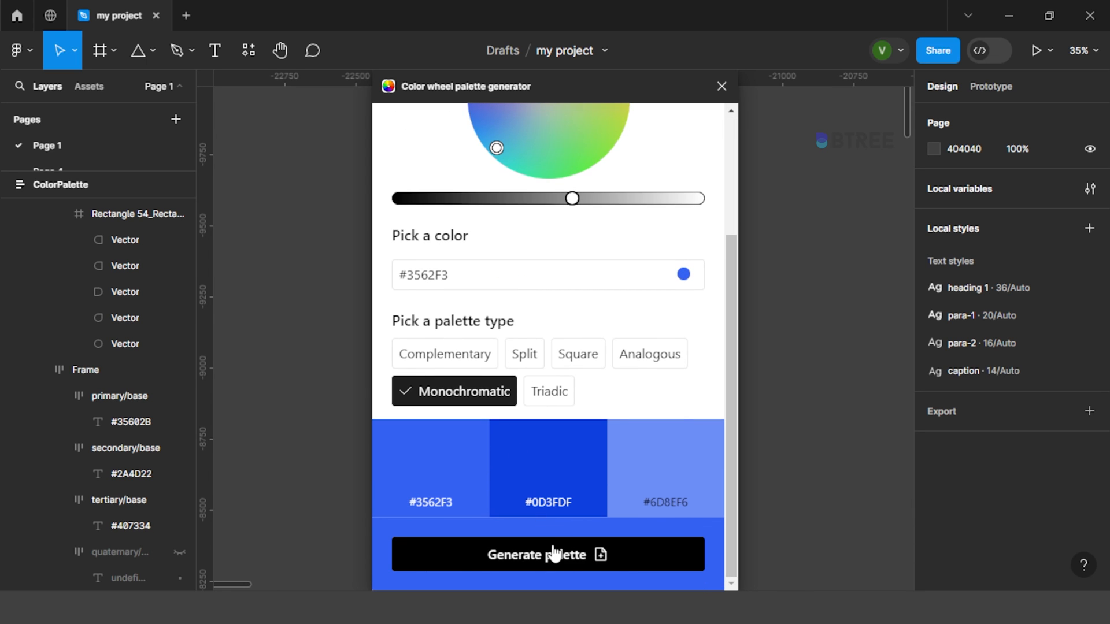
click(554, 554)
click(722, 86)
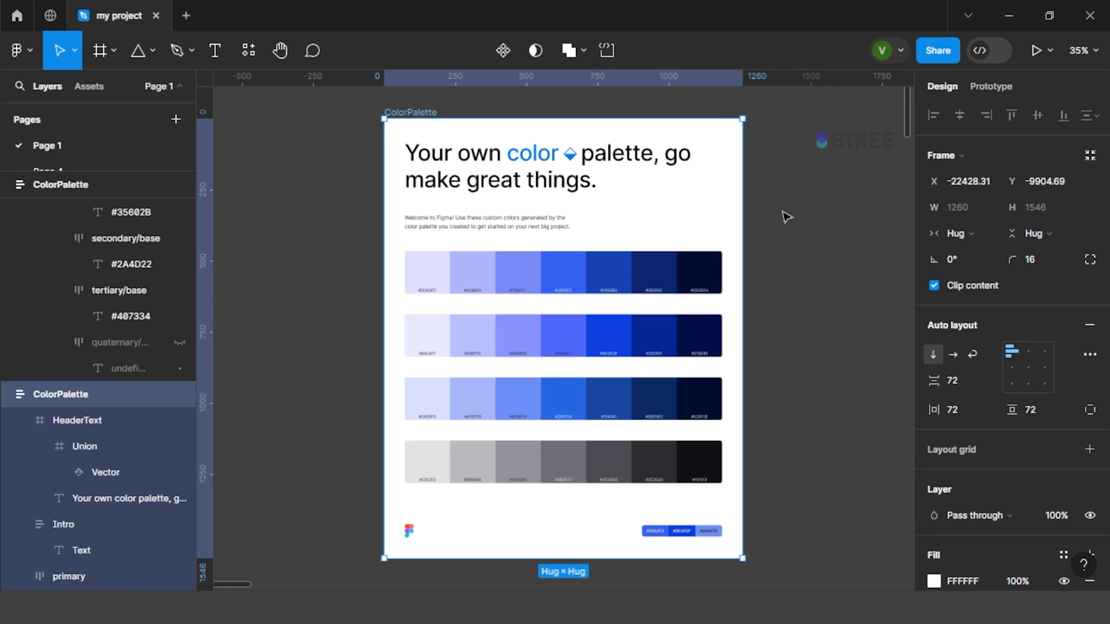
key(Escape)
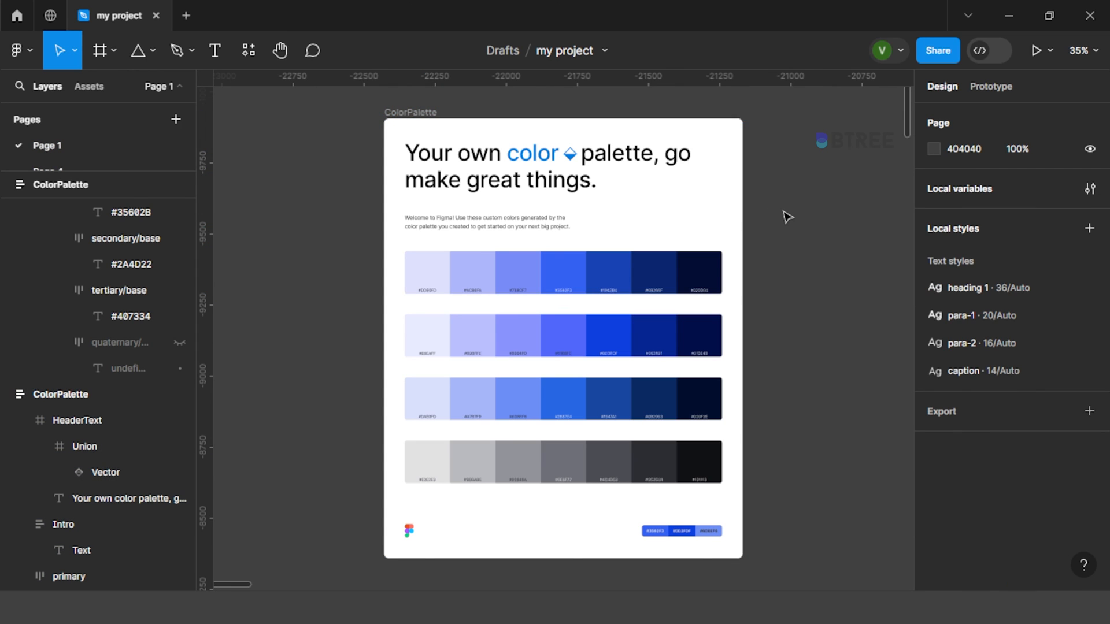